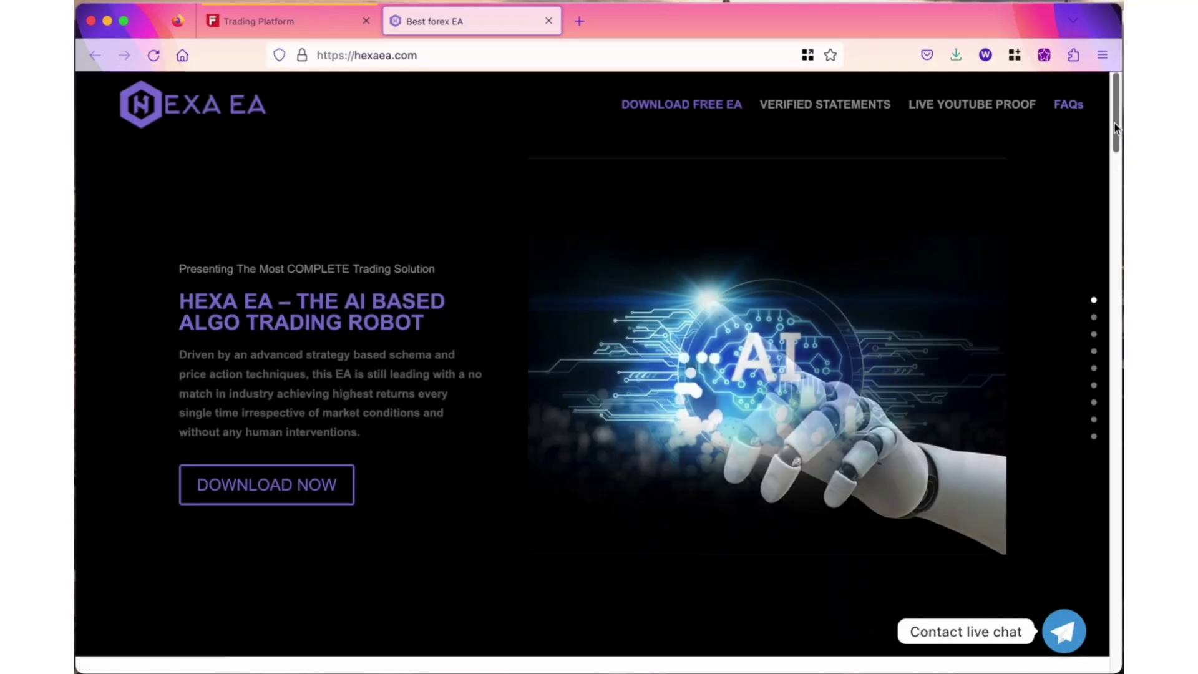
Step: Scroll the hexaea.com home page down to the free EA download form and back
drag(1116, 124, 1116, 630)
click(1093, 556)
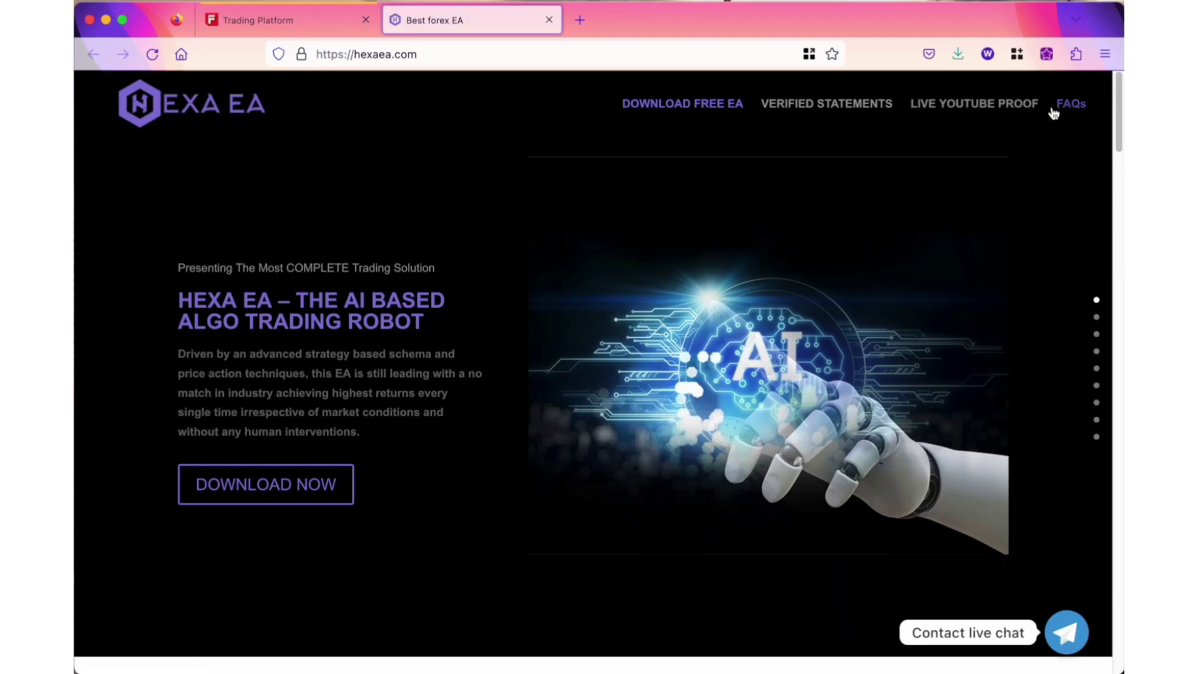
Step: Submit the free EA request form with name, email and a +91 phone number
click(672, 106)
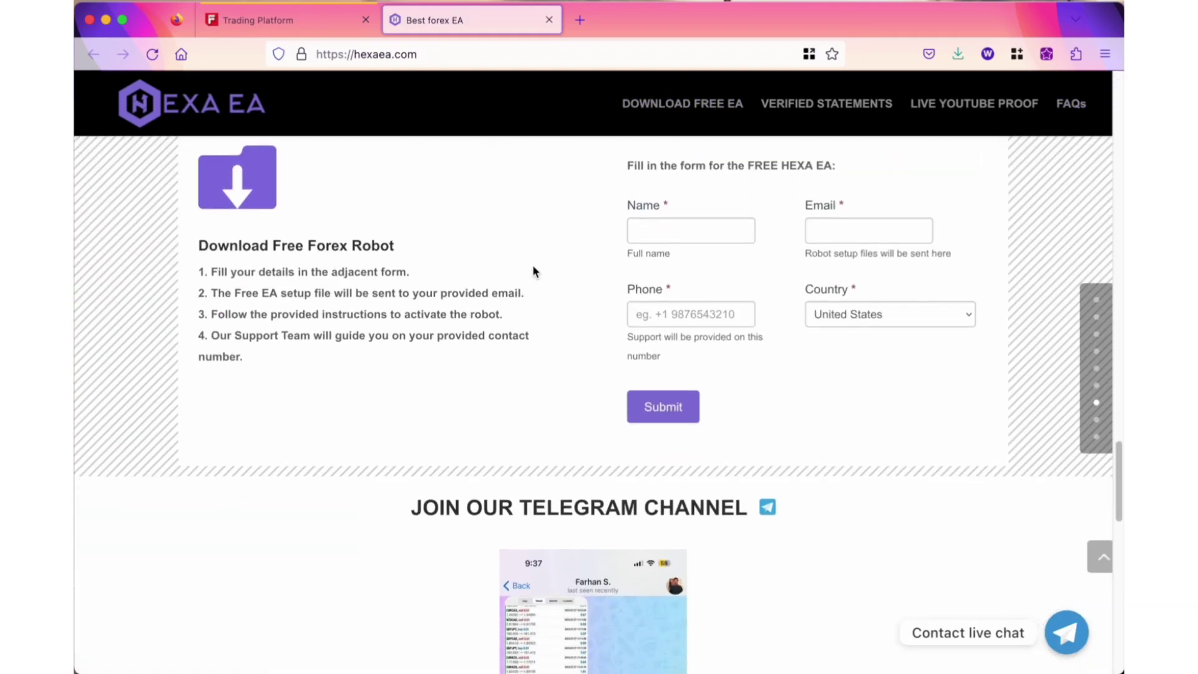
click(686, 231)
text(Hexa Adm)
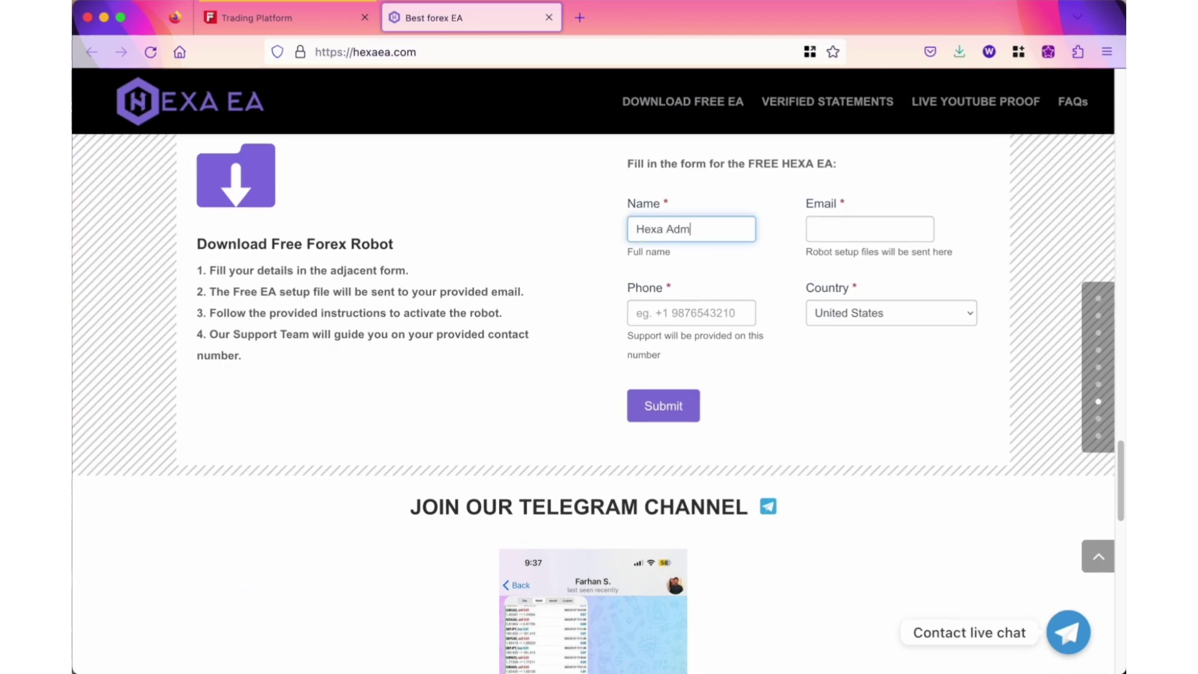
text(in)
key(Tab)
text(ad)
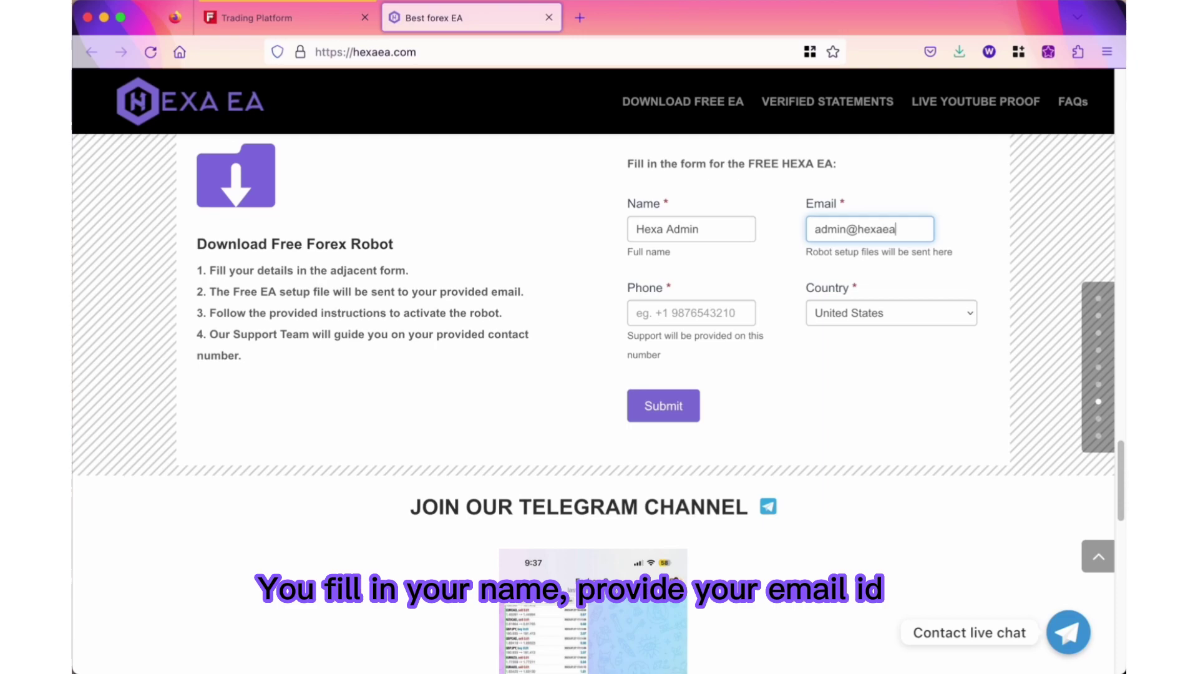
text(m)
key(Tab)
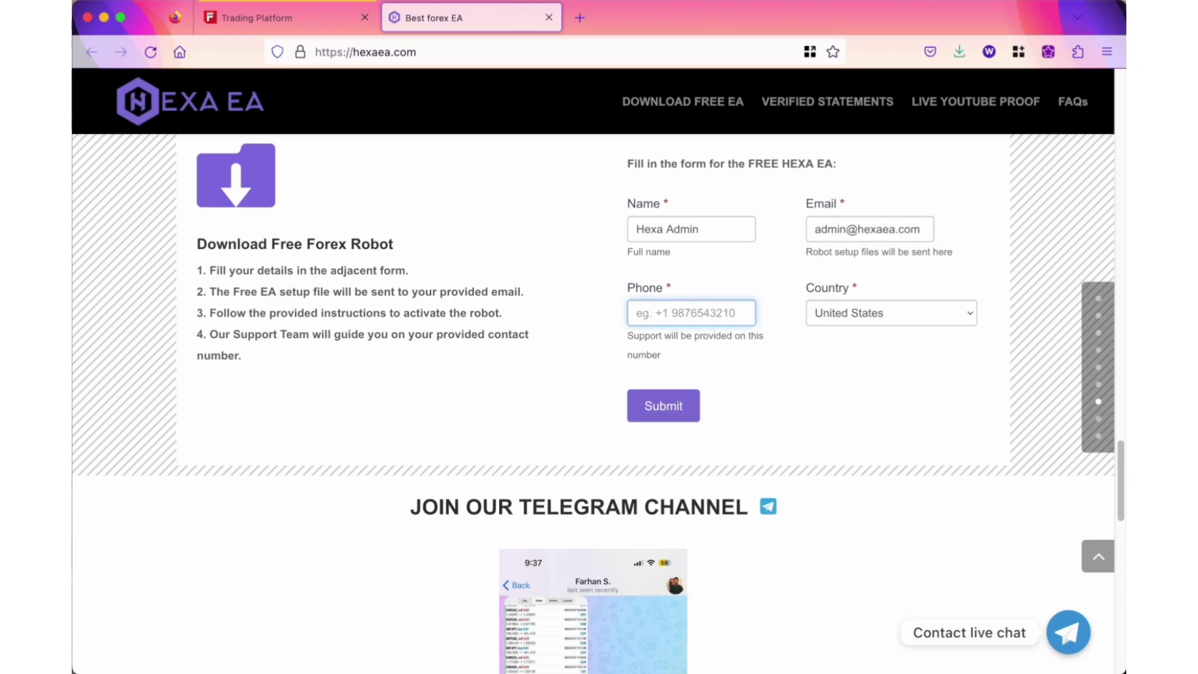
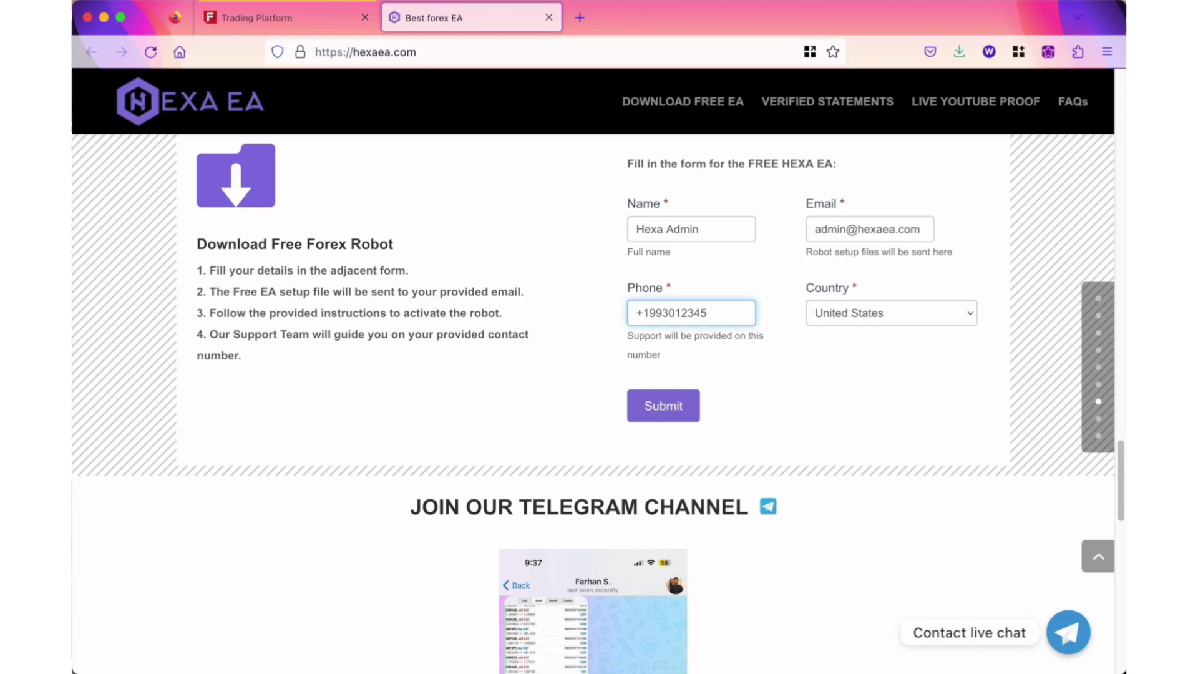
key(Tab)
click(645, 408)
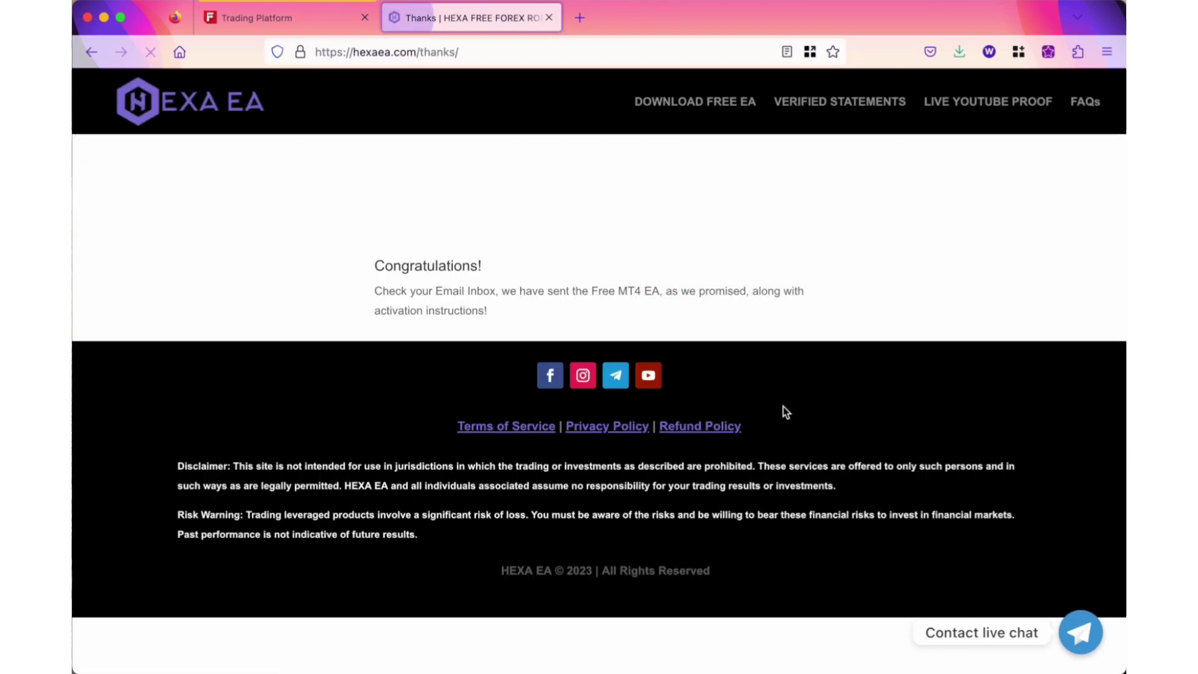
key(super+t)
Step: Load Gmail and scroll through the Installation File and Setup Guide email
text(gmail.com)
key(Escape)
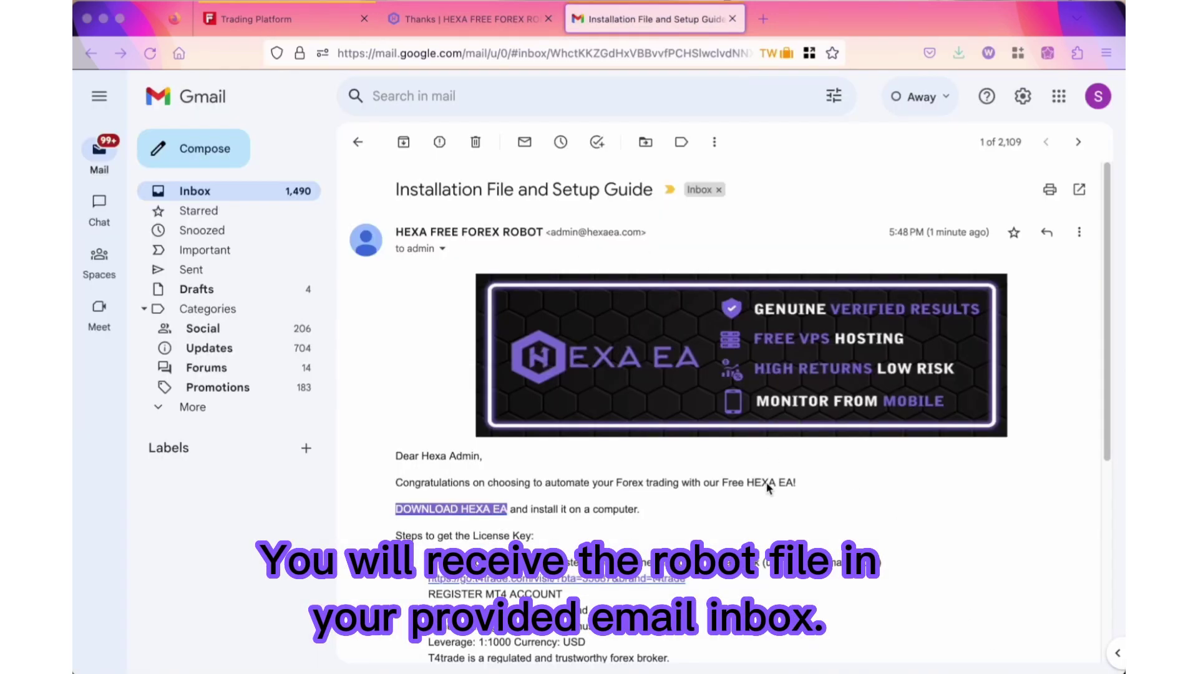
scroll(767, 495, down, 2)
scroll(766, 496, down, 2)
scroll(768, 496, down, 1)
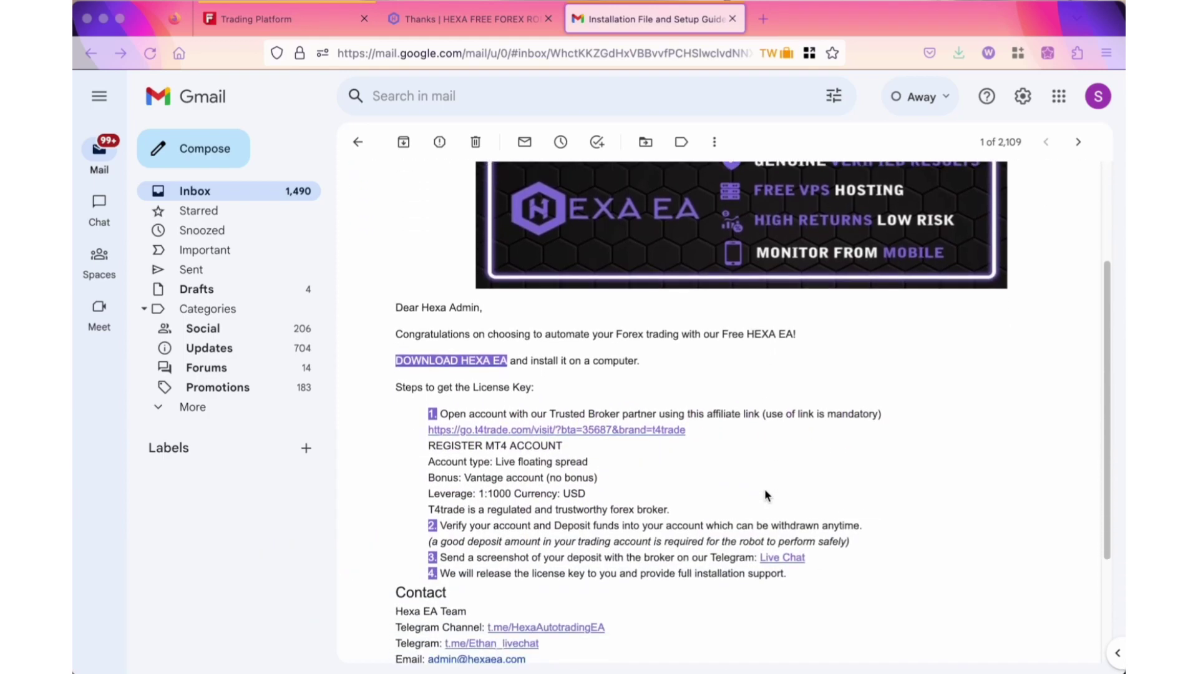
scroll(767, 496, up, 3)
scroll(767, 496, down, 5)
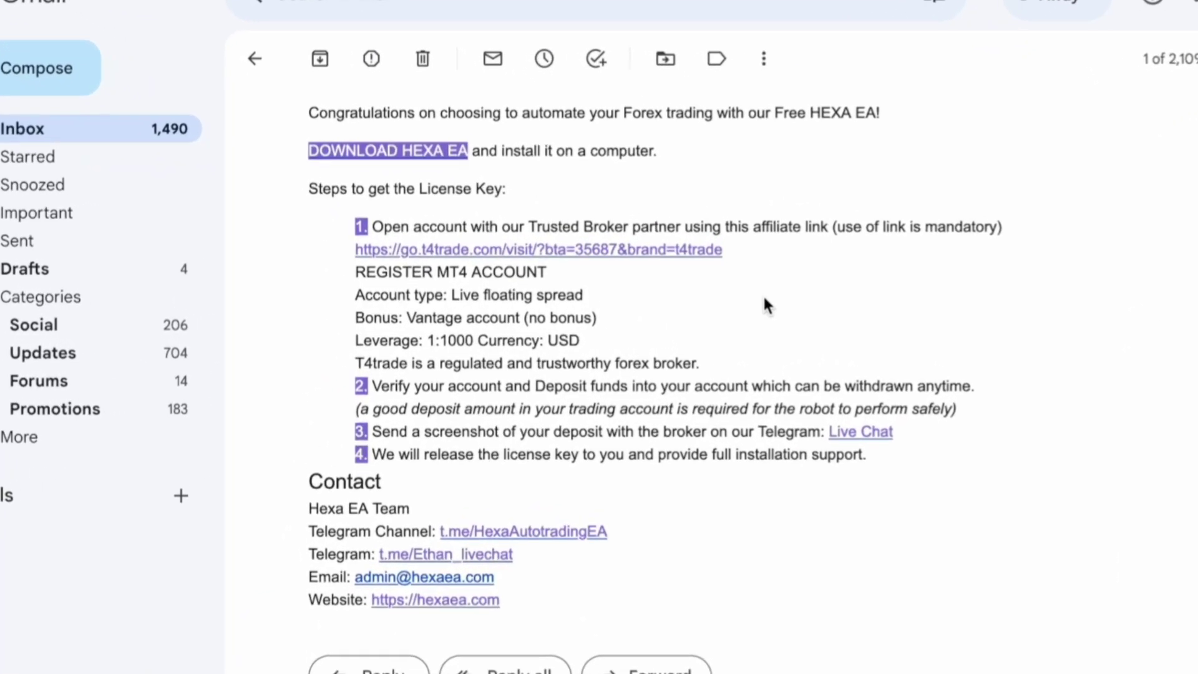
scroll(761, 302, up, 1)
scroll(775, 294, up, 2)
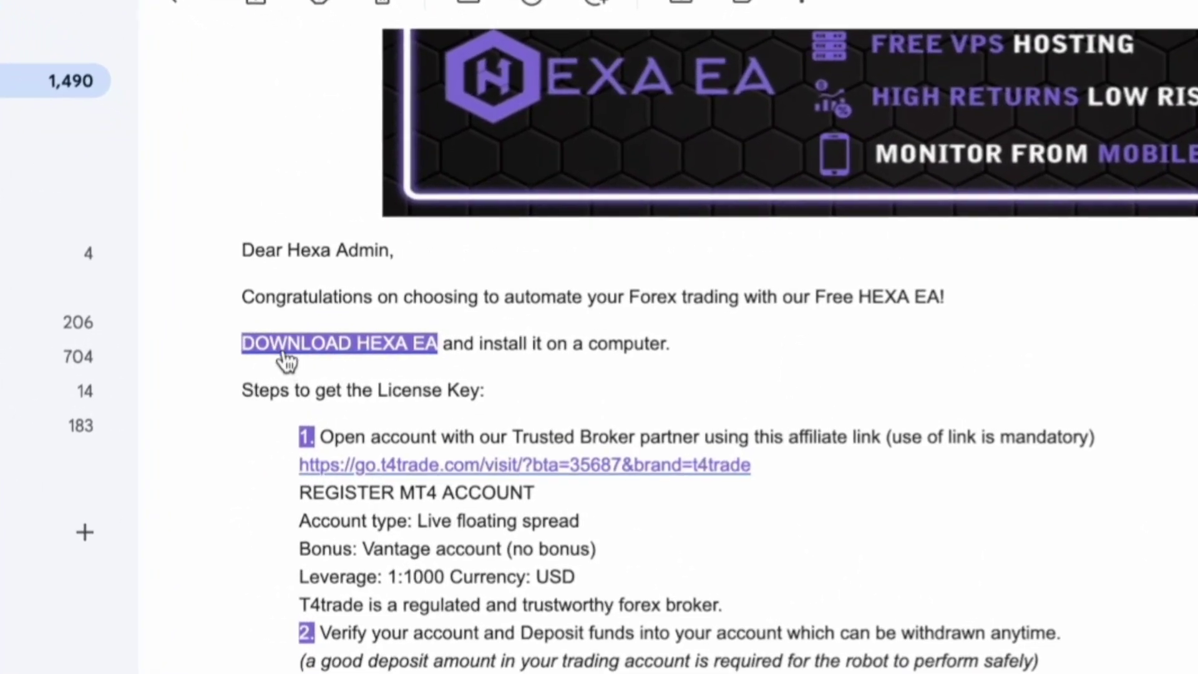
Step: Save HEXA-EA-Setup.zip to disk from the email's DOWNLOAD HEXA EA link
click(299, 314)
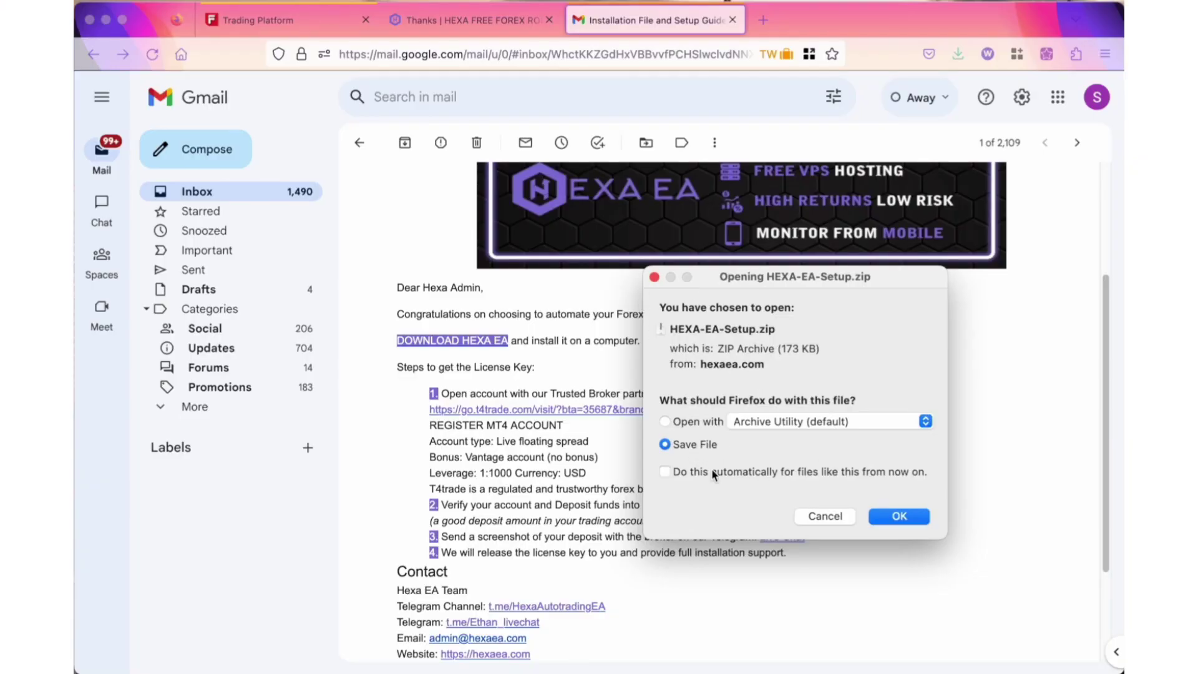
click(899, 517)
key(Return)
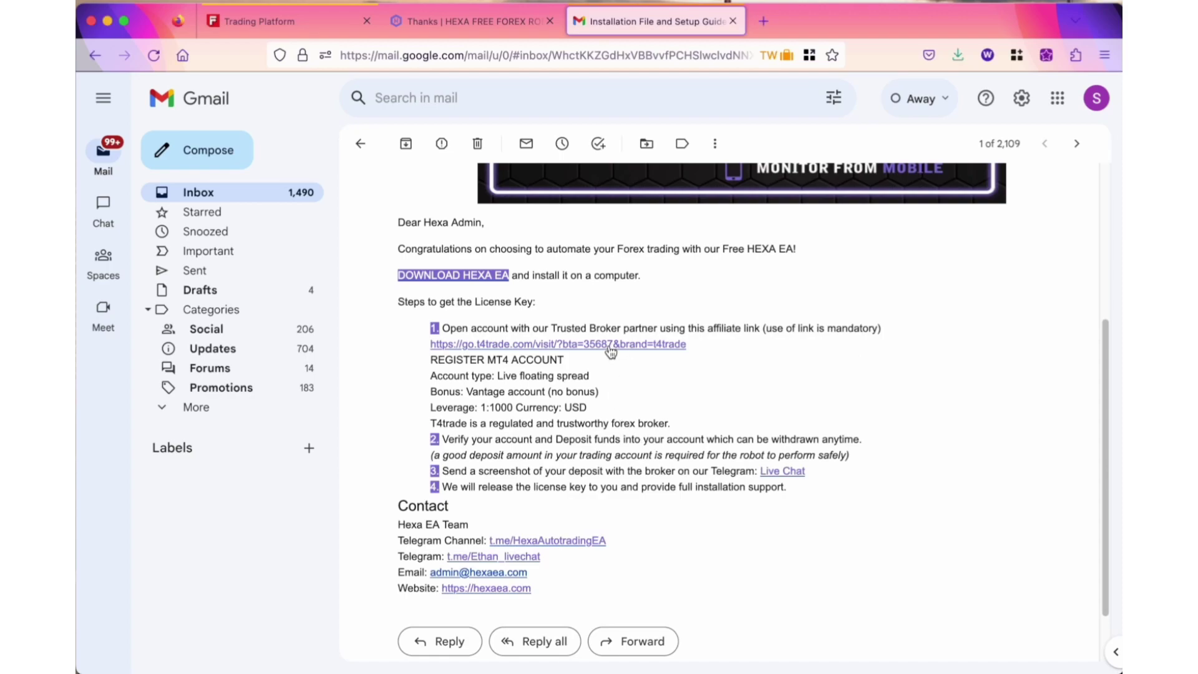
Step: Highlight and read the account settings and verify-and-deposit license-key steps
drag(435, 370, 549, 402)
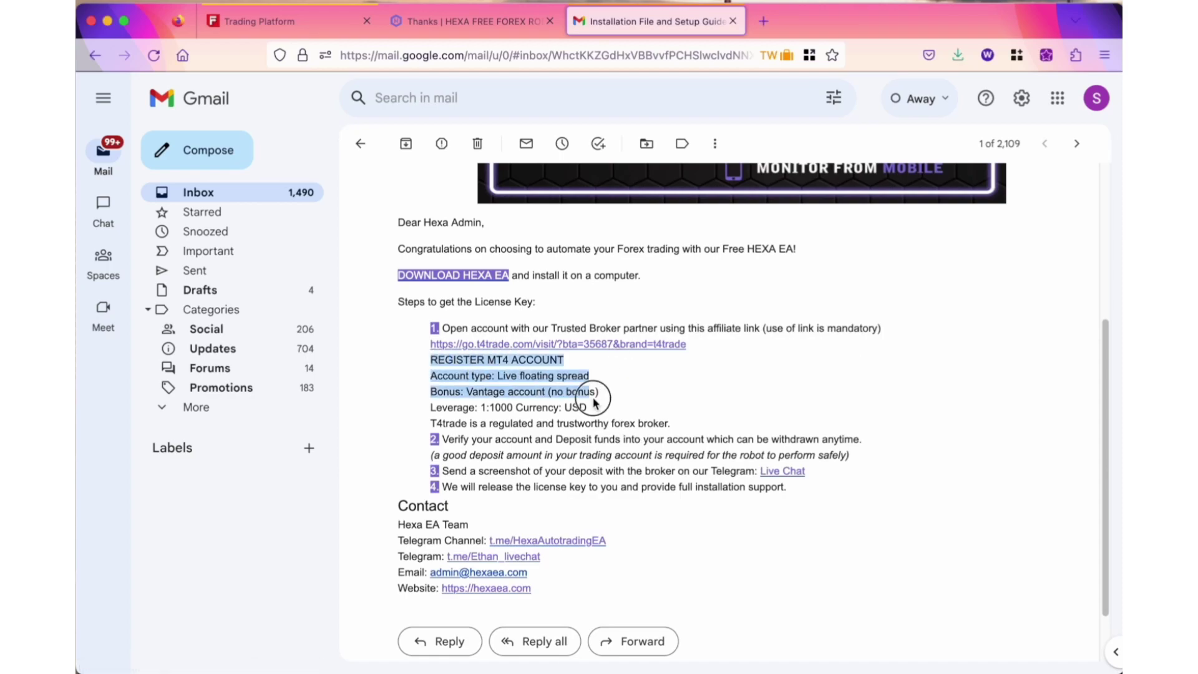
click(548, 402)
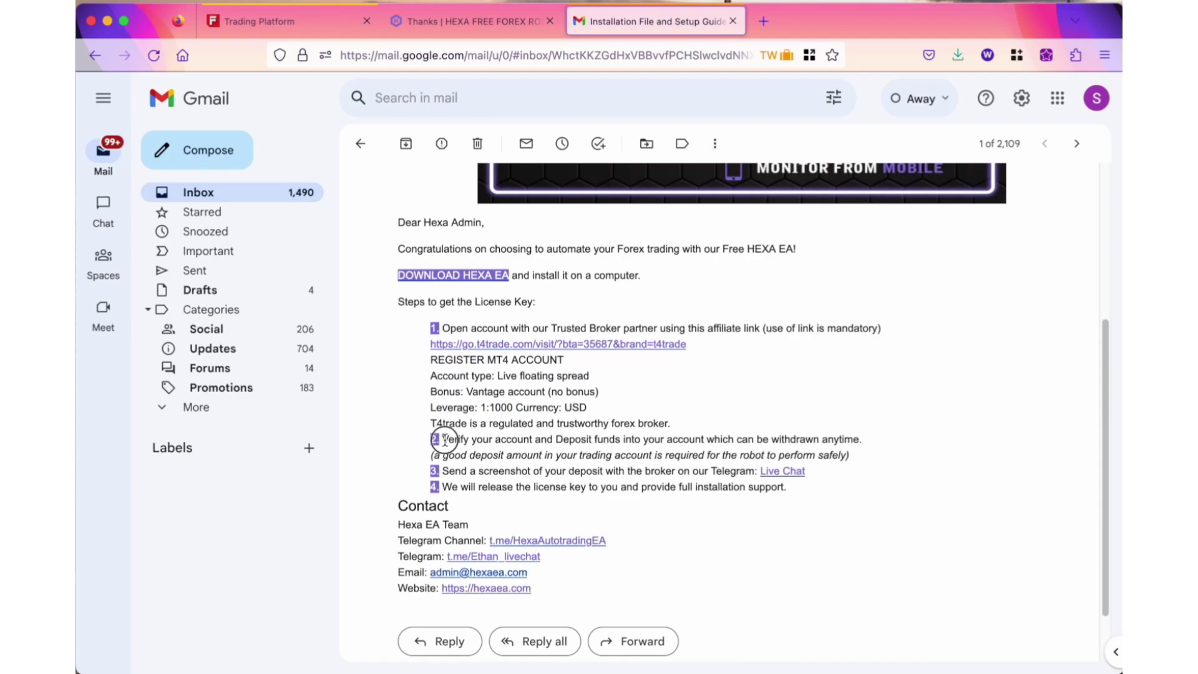
drag(437, 440, 792, 455)
click(557, 457)
scroll(950, 299, down, 1)
scroll(950, 299, up, 3)
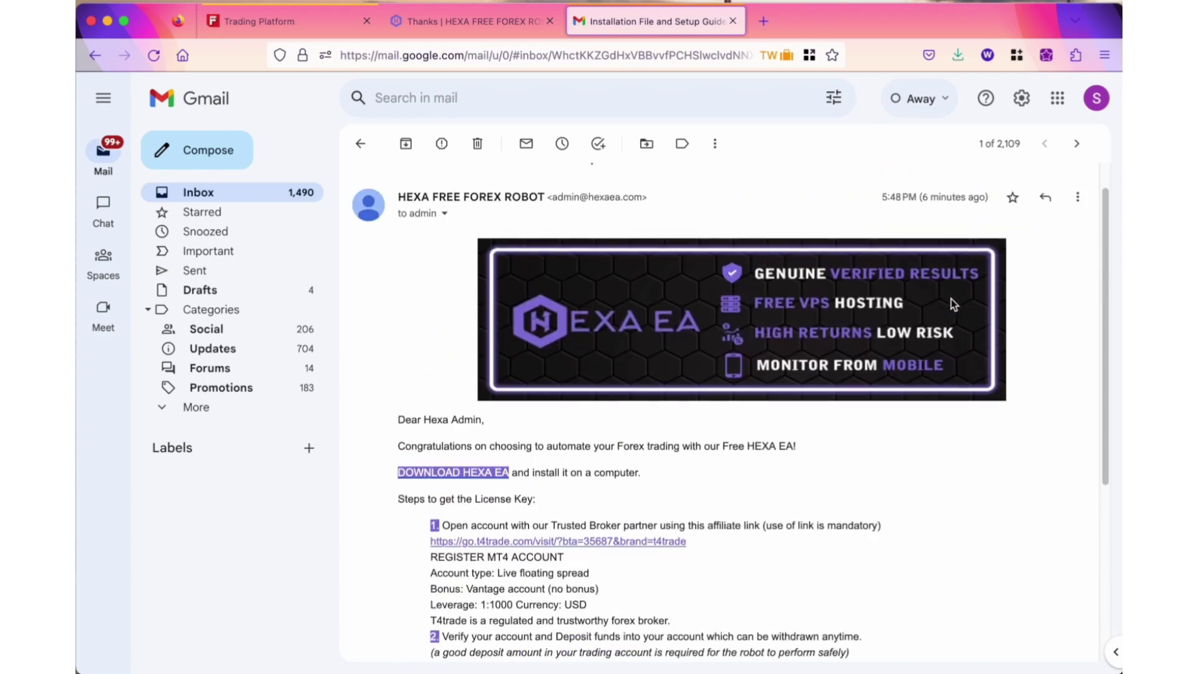
scroll(952, 302, up, 1)
scroll(949, 296, down, 2)
scroll(949, 296, down, 1)
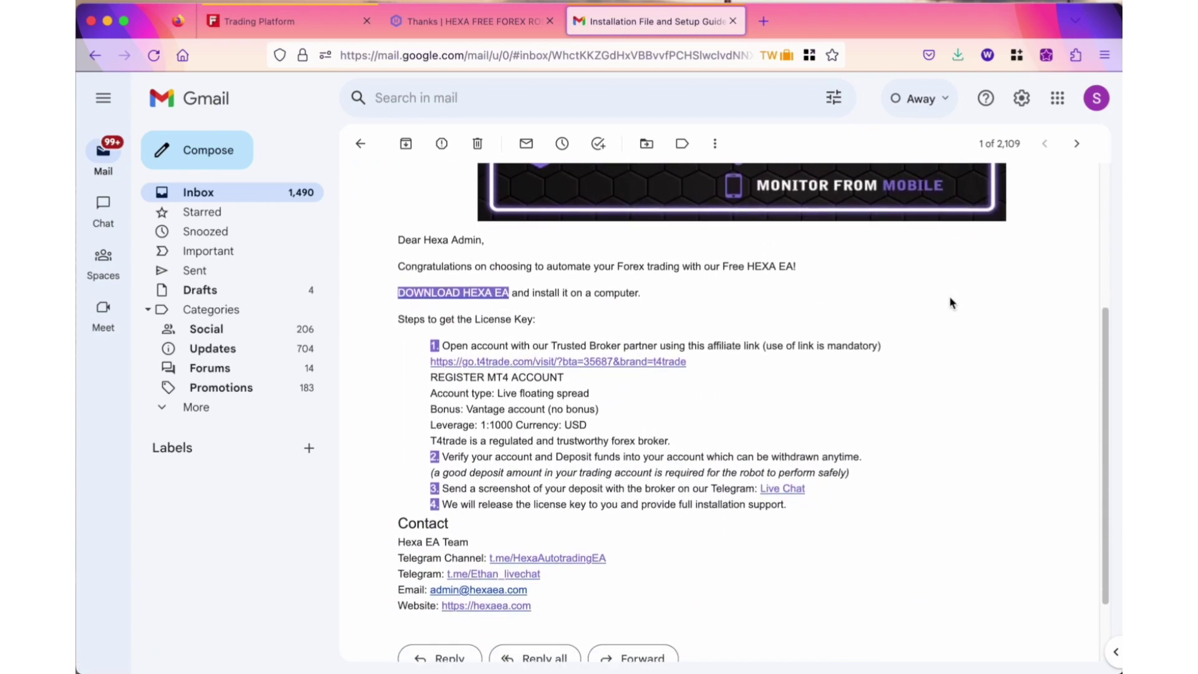
scroll(949, 296, down, 2)
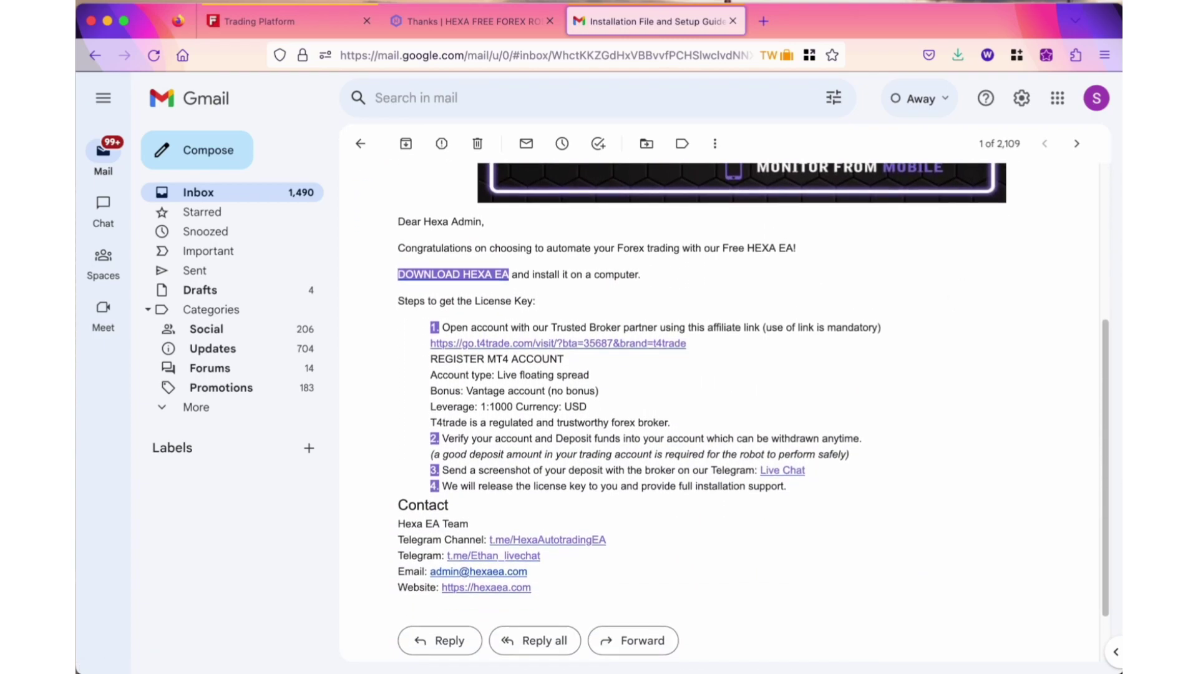
Step: Open the T4Trade live account registration page from the email and review its fields
click(655, 345)
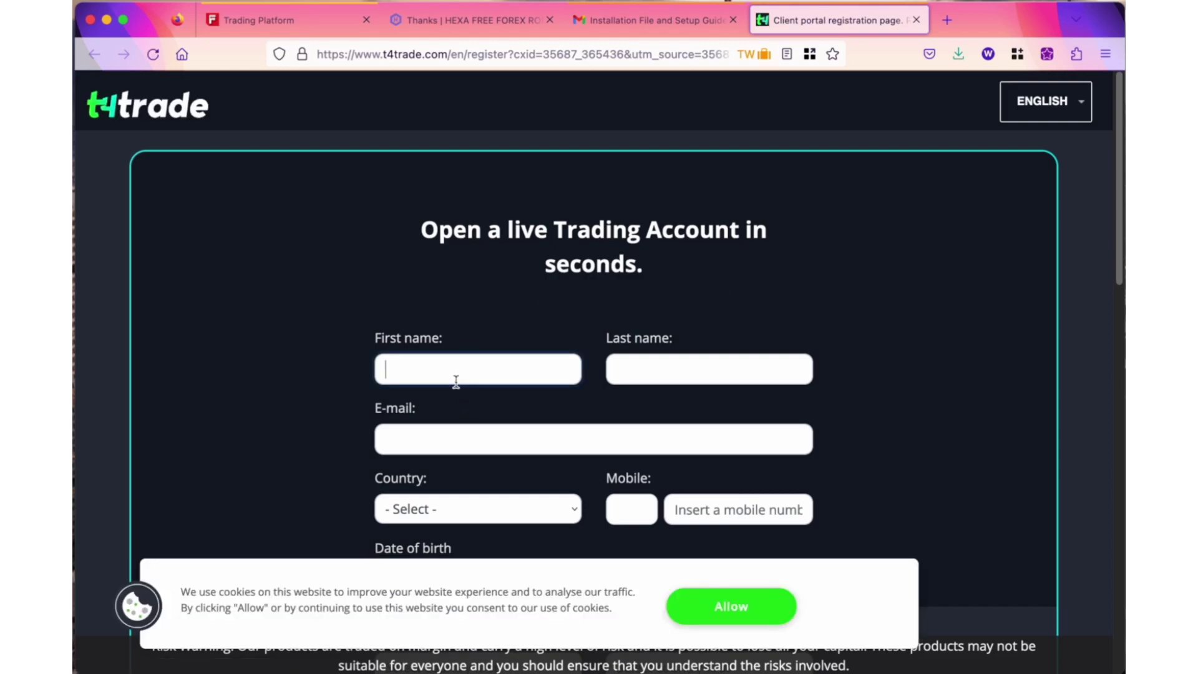
click(665, 369)
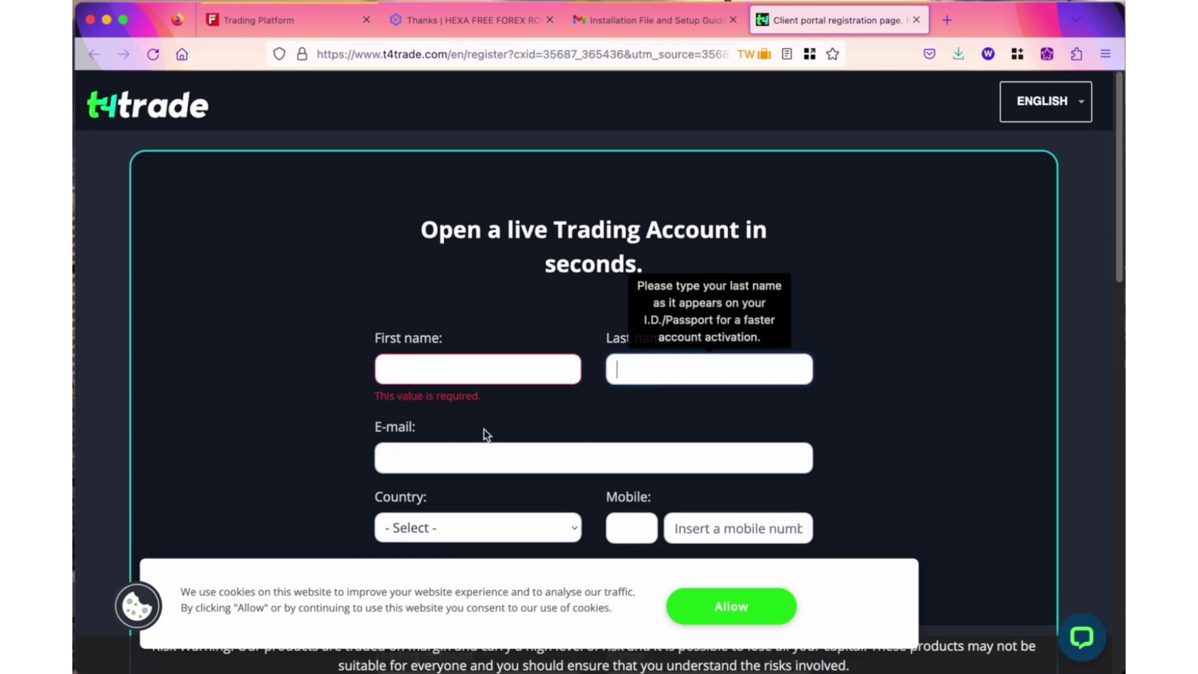
scroll(494, 395, down, 2)
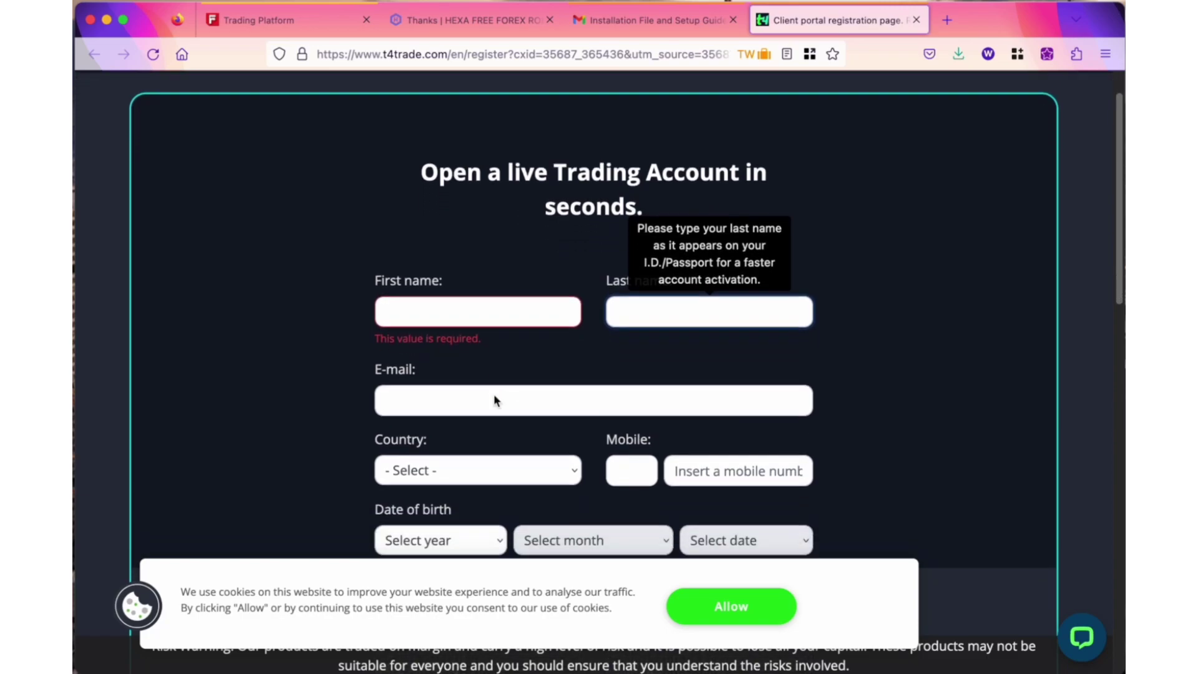
scroll(495, 393, down, 5)
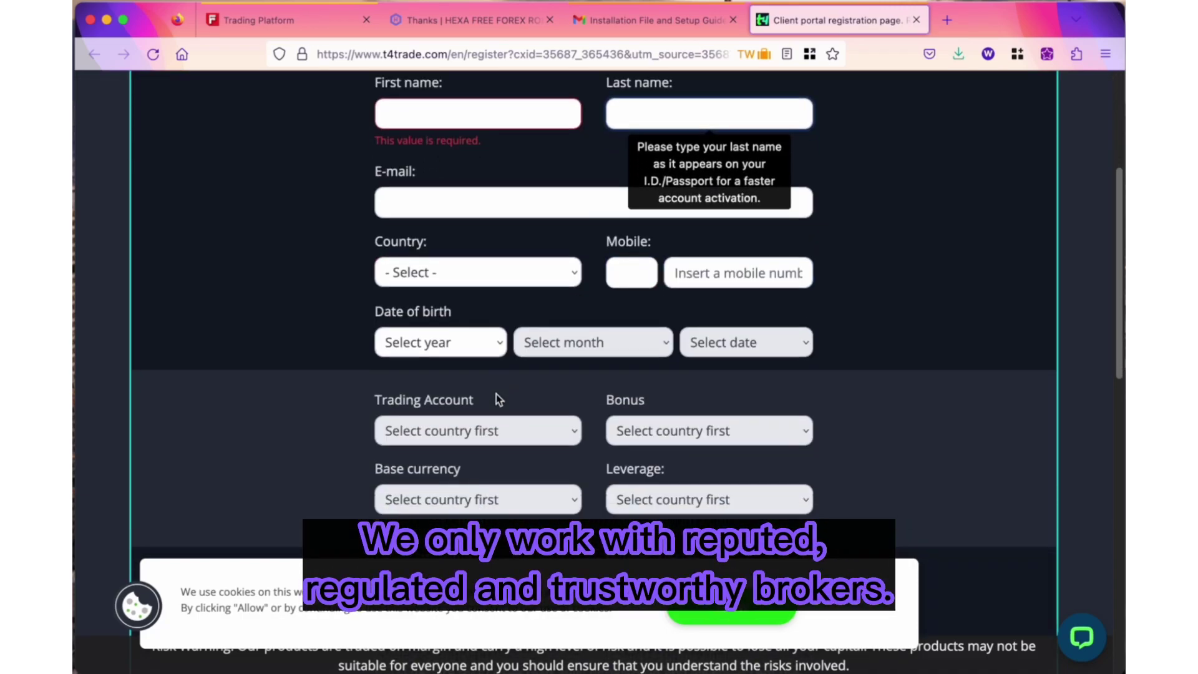
scroll(496, 394, down, 2)
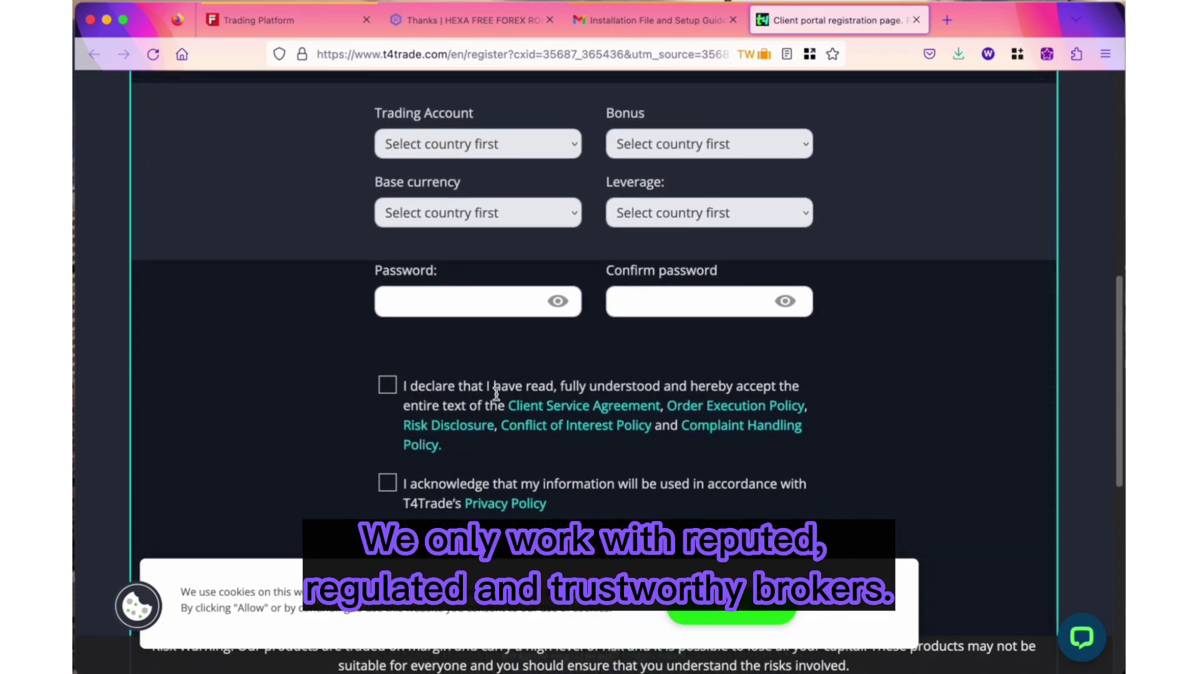
scroll(495, 394, up, 1)
scroll(496, 394, down, 1)
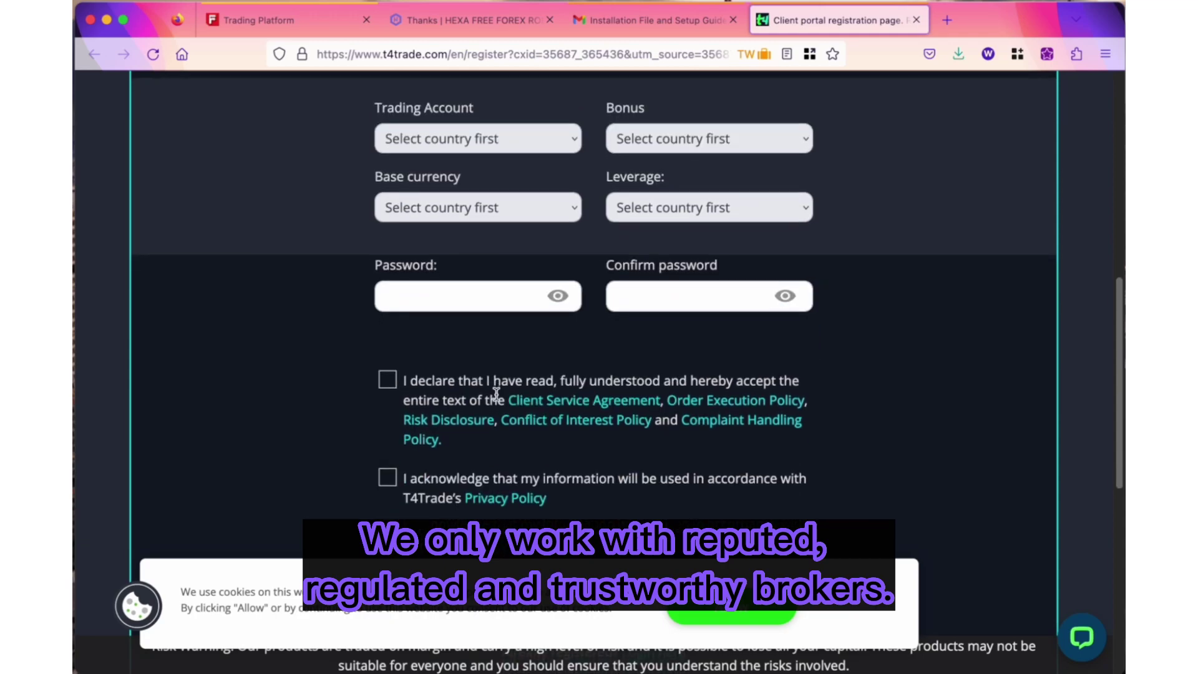
scroll(497, 399, up, 1)
scroll(497, 399, up, 2)
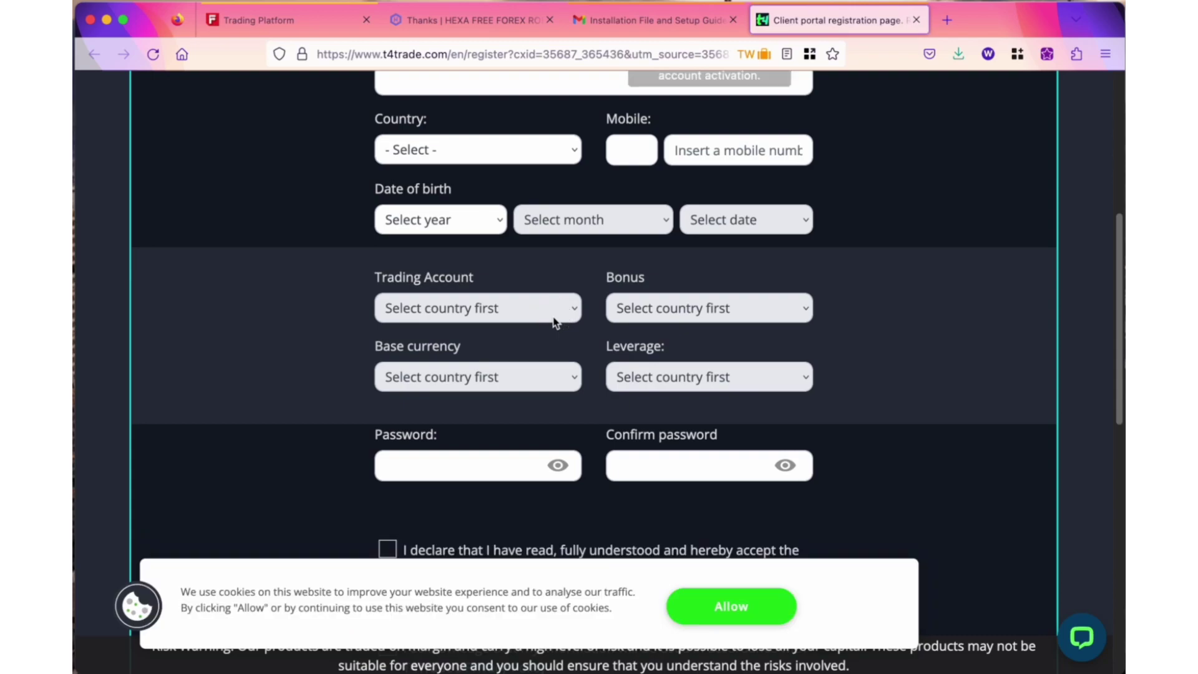
Step: Try choosing a trading account type on the T4Trade registration form
click(540, 310)
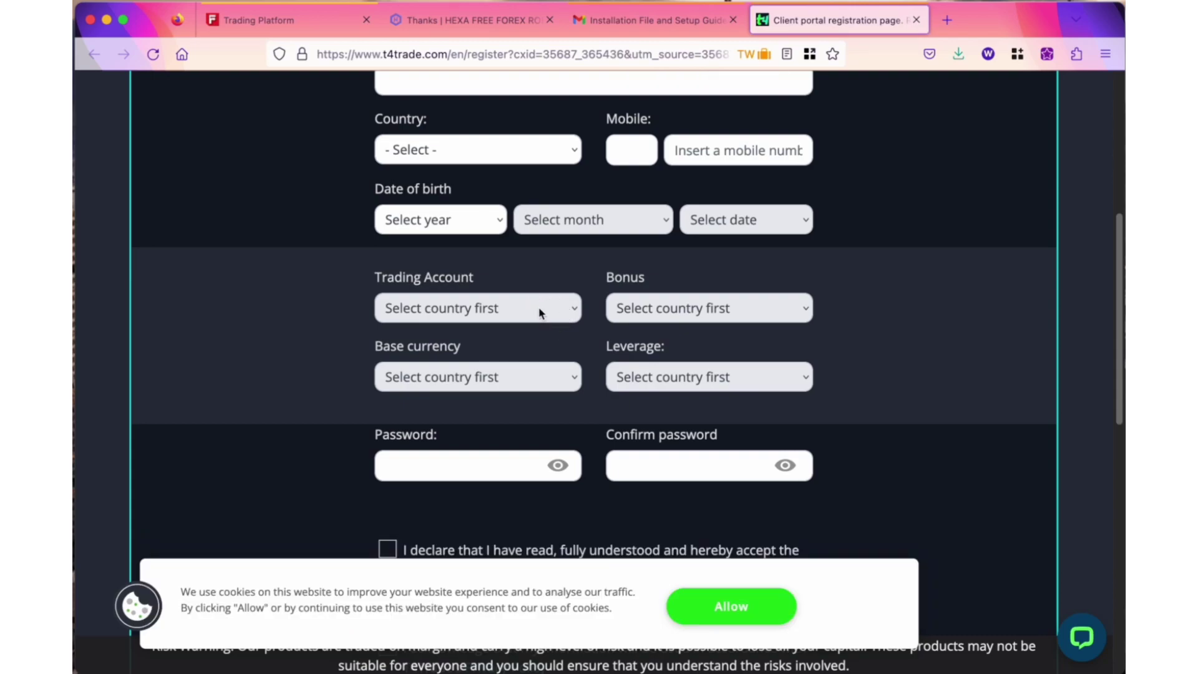
click(484, 316)
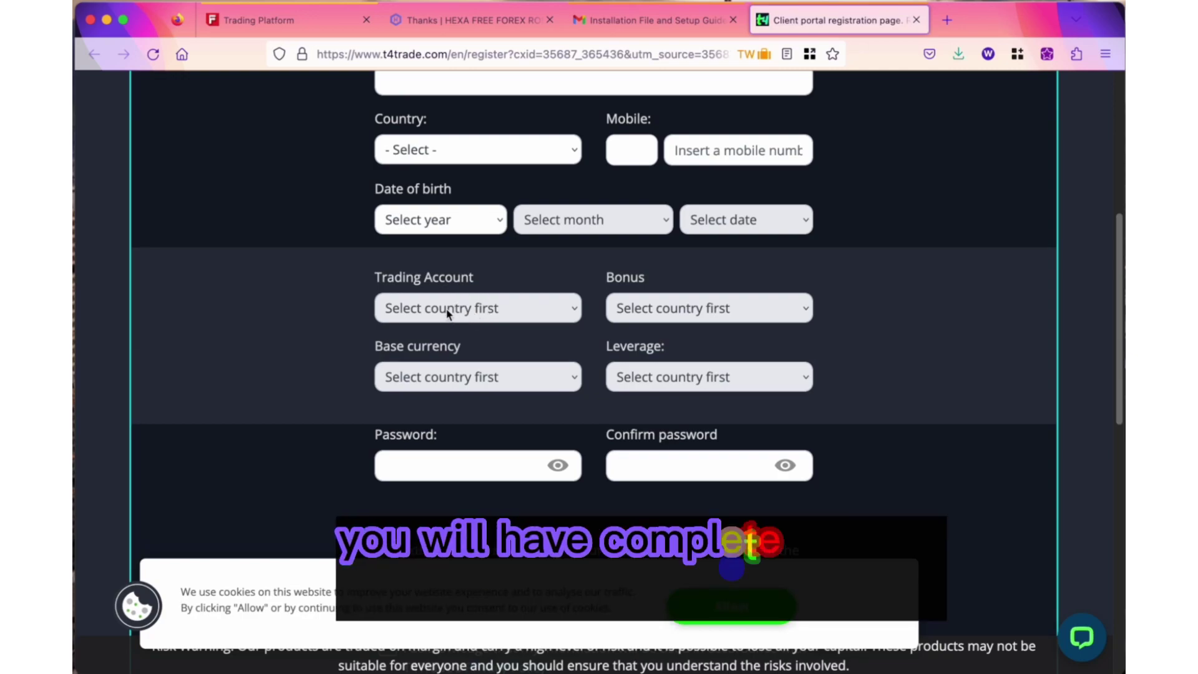
scroll(443, 312, up, 1)
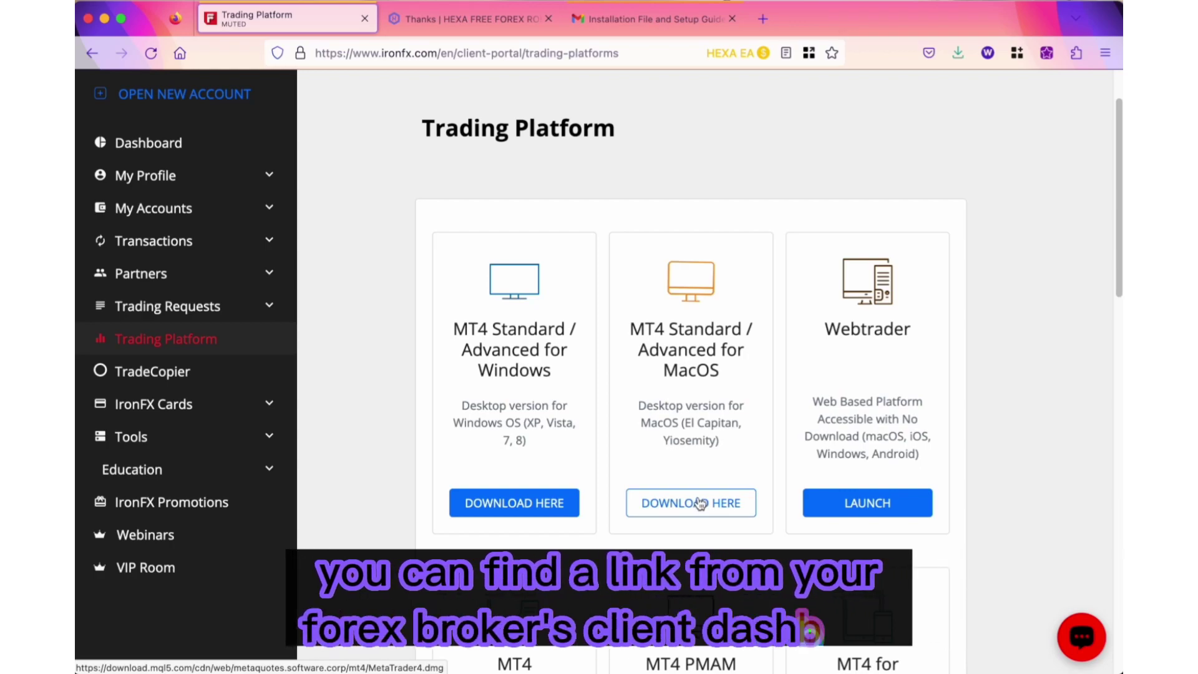
Step: Download MT4 Standard / Advanced for Windows from the IronFX client portal
click(541, 503)
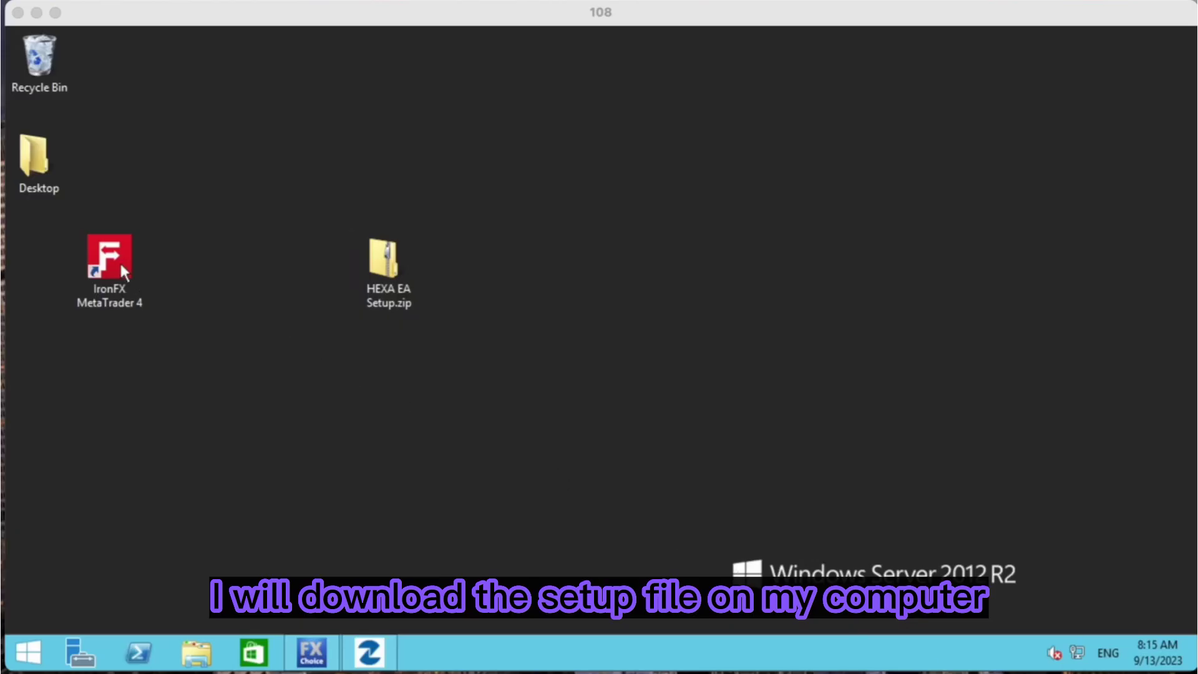
Step: Launch IronFX MetaTrader 4 as administrator and show the Terminal account panel
right_click(113, 258)
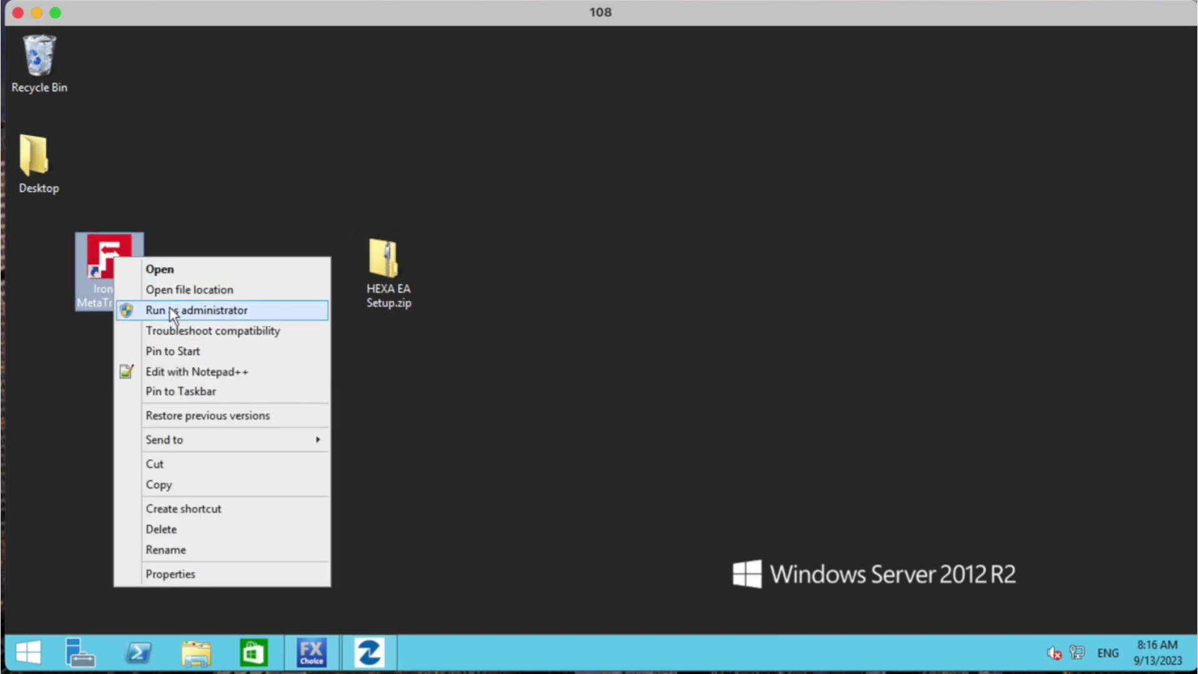
click(236, 310)
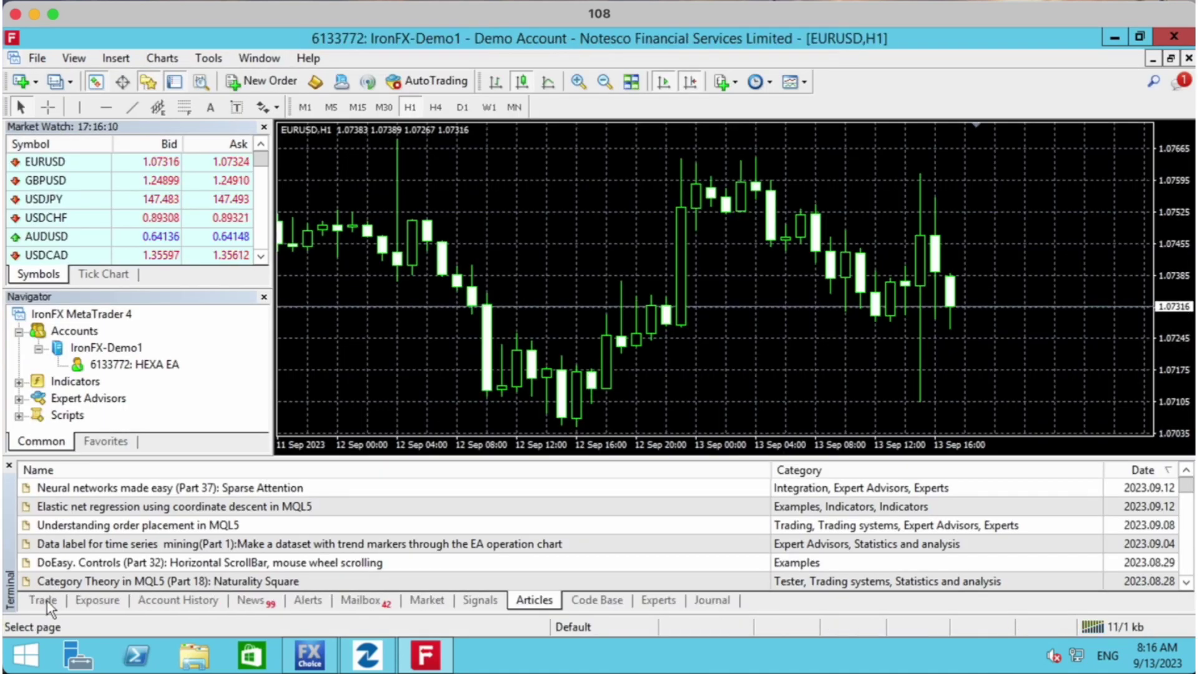
click(45, 600)
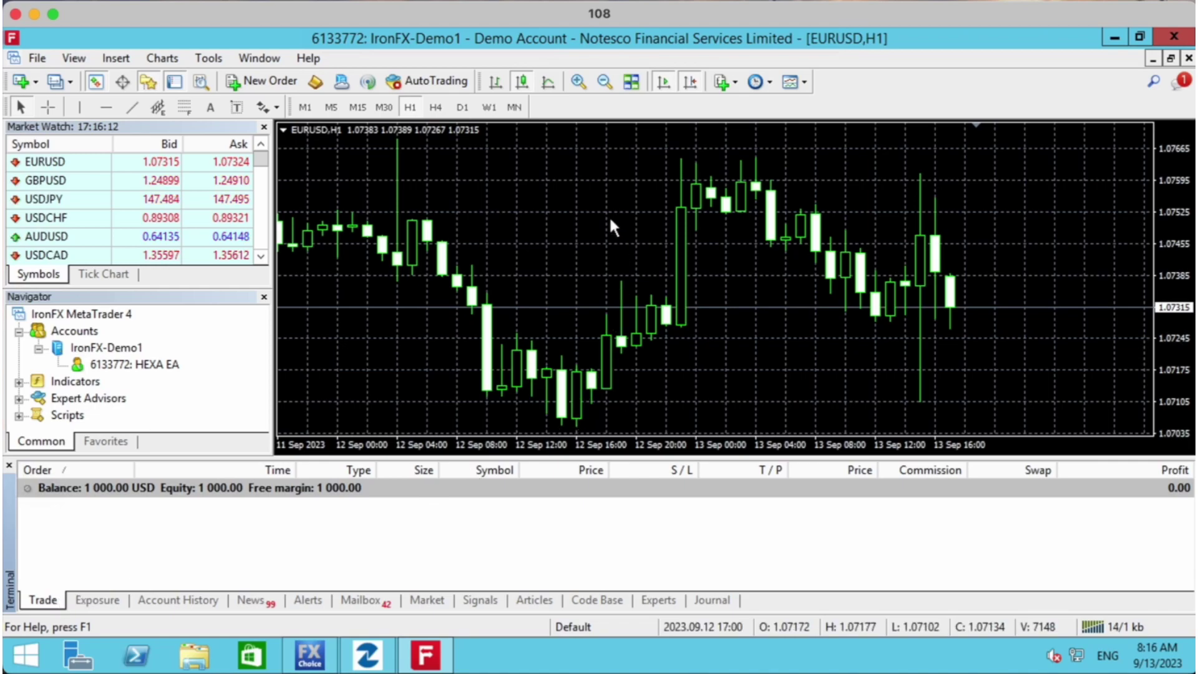
Step: Log in to the demo trade account on the IronFX-Demo1 server
click(39, 58)
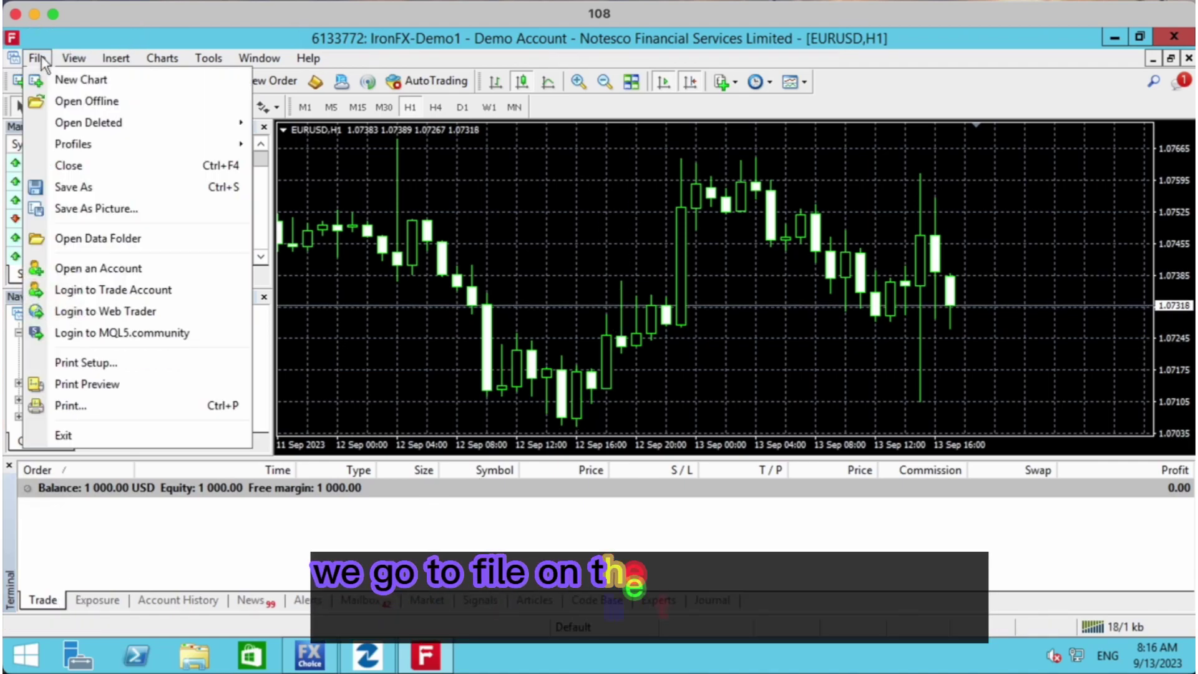
click(81, 291)
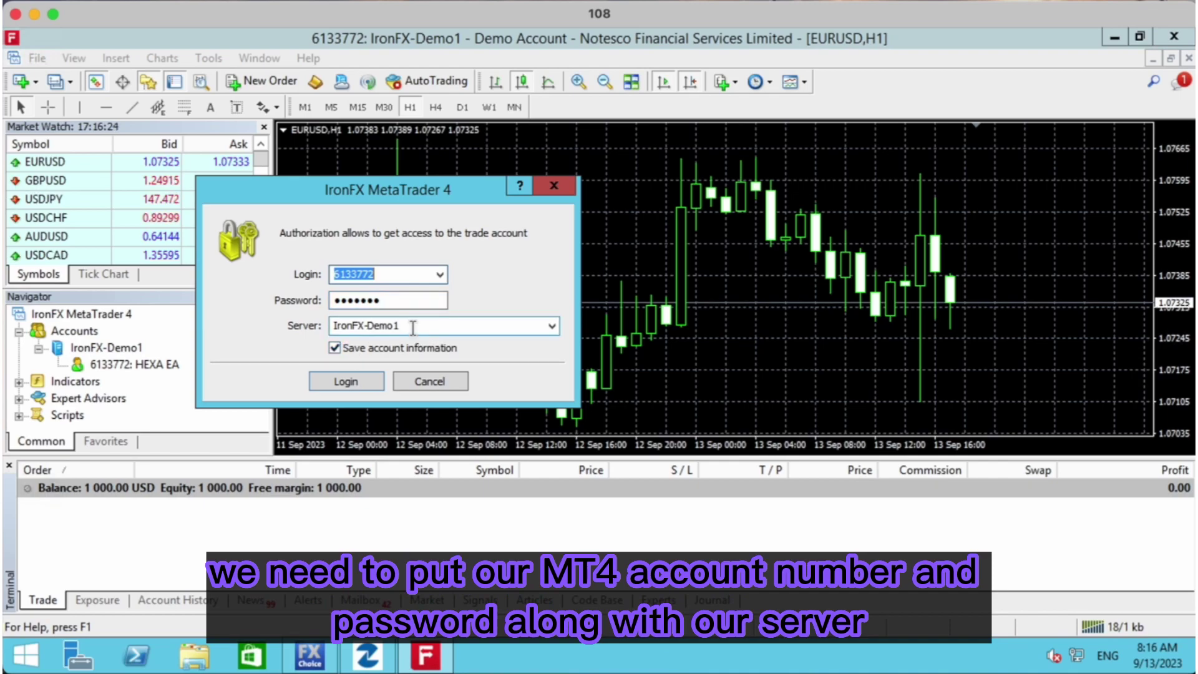
click(554, 327)
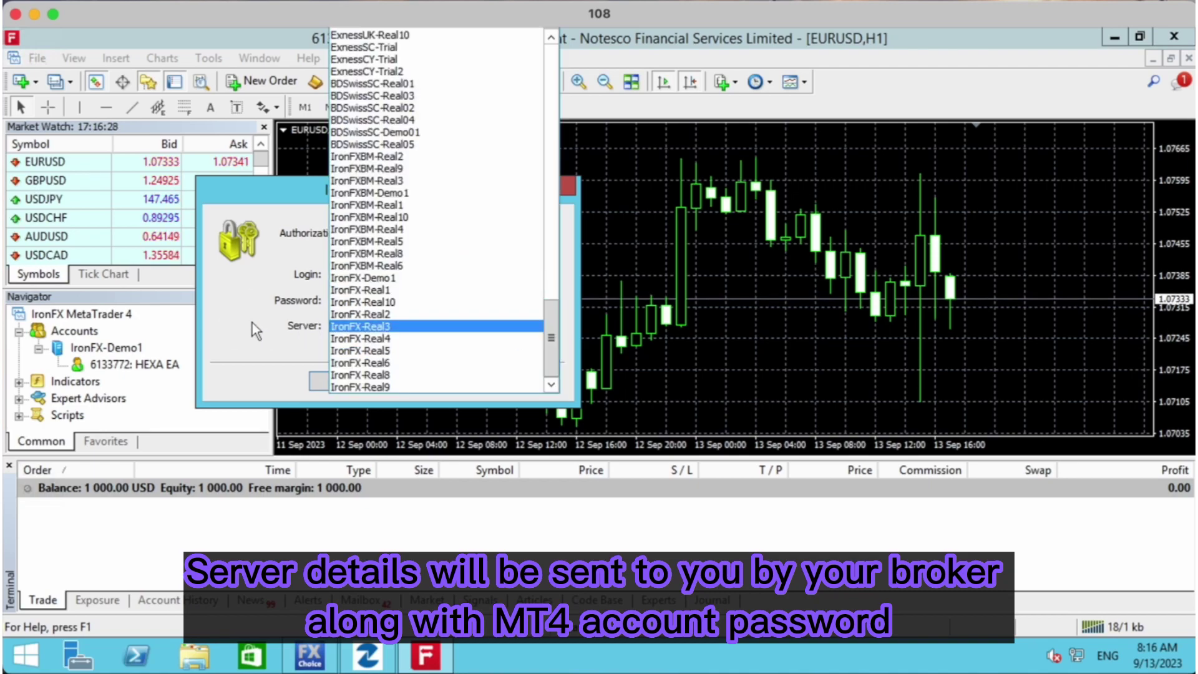
key(Escape)
click(368, 381)
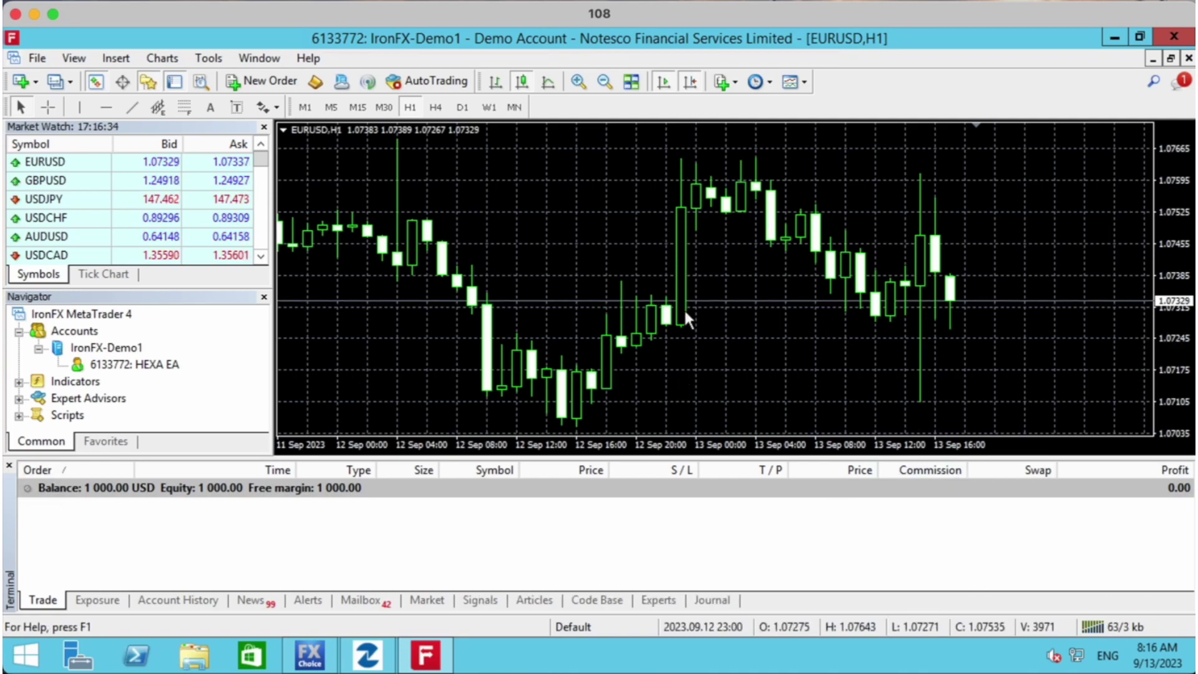
click(36, 59)
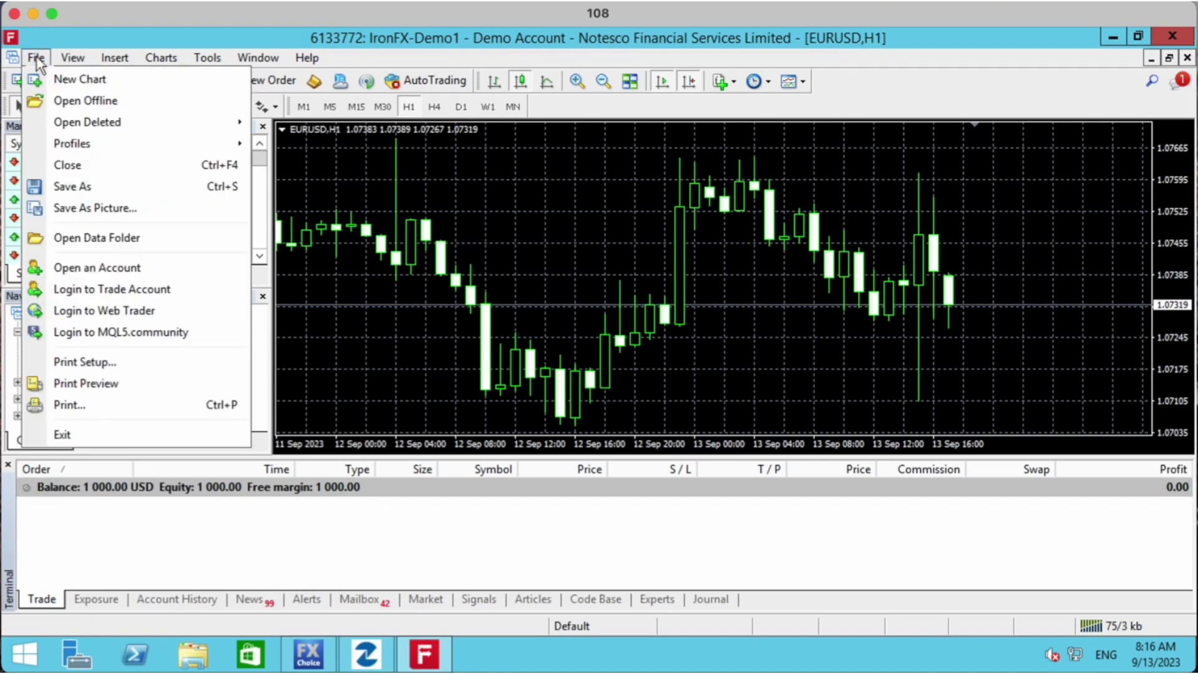
Step: Copy HEXA EA.ex4 from inside the desktop's HEXA EA Setup.zip, then return to MetaTrader
click(1112, 38)
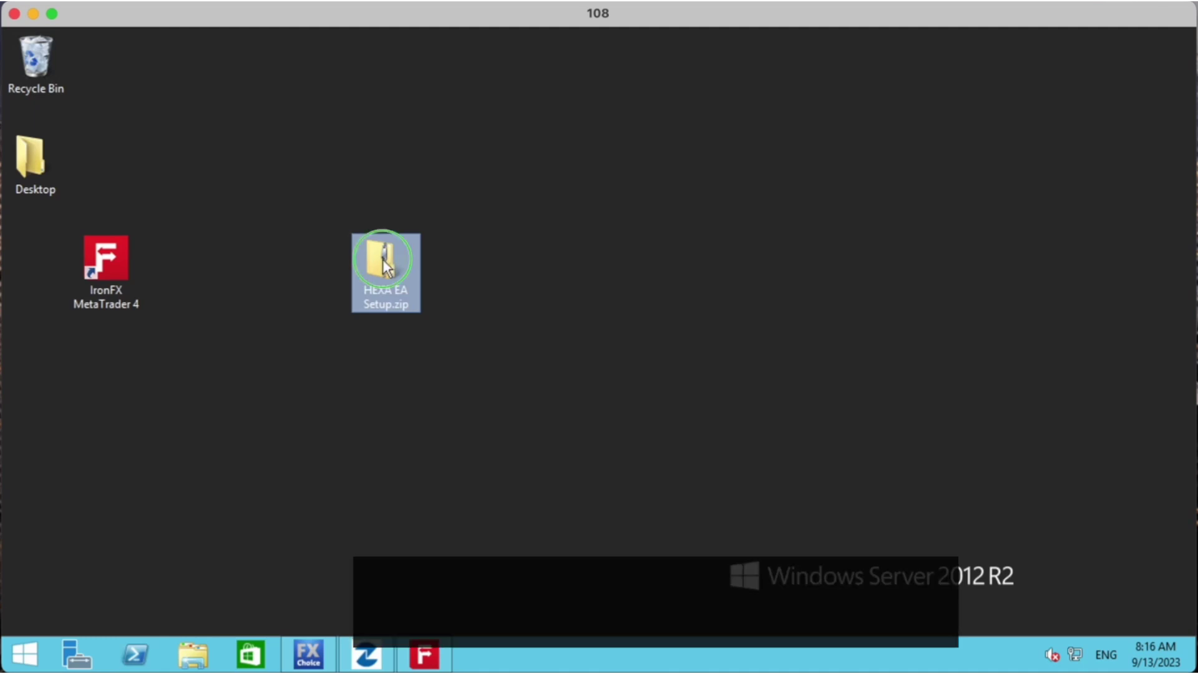
right_click(385, 265)
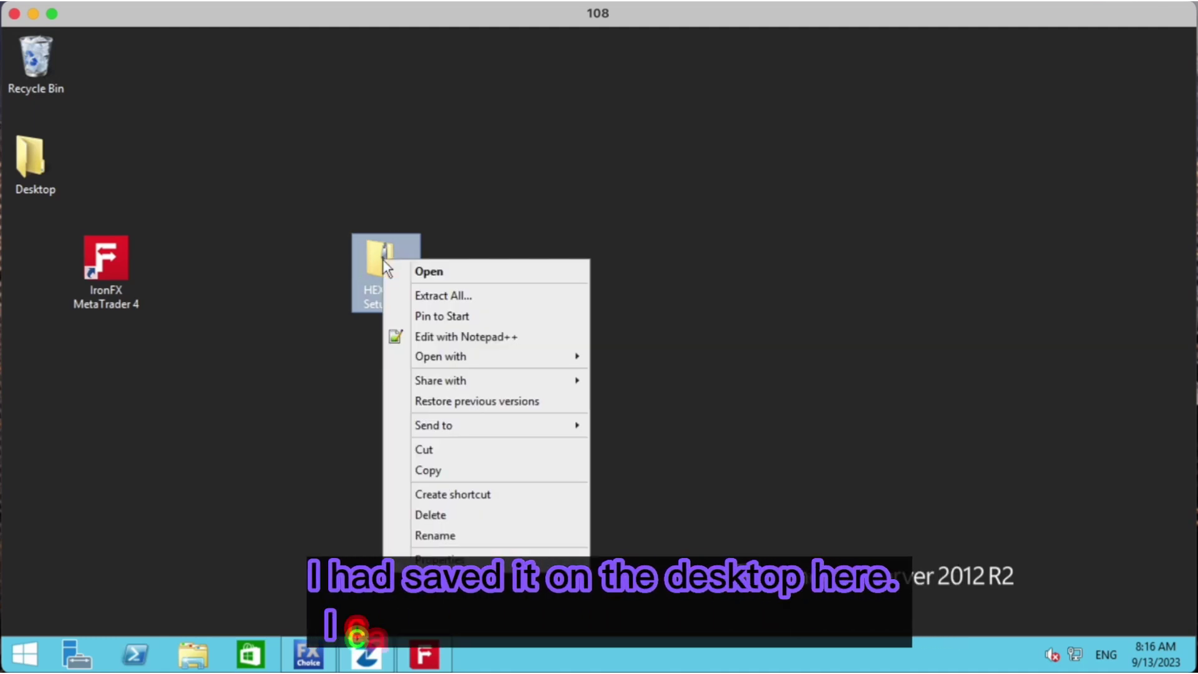
click(466, 272)
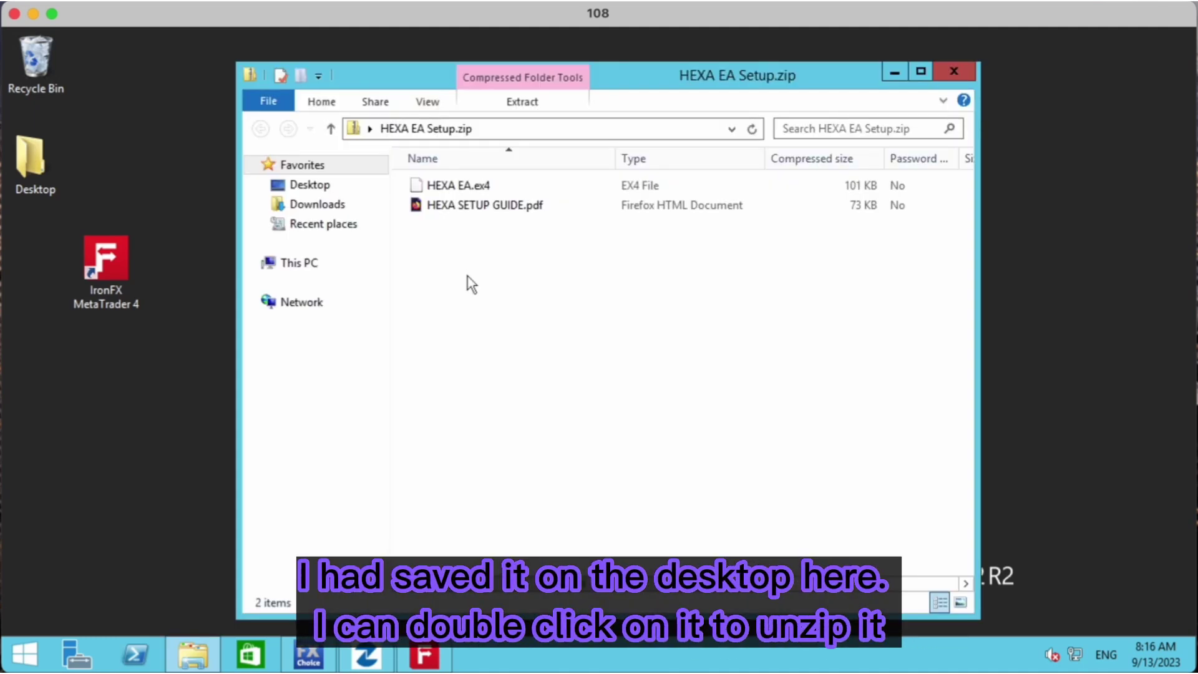
click(467, 189)
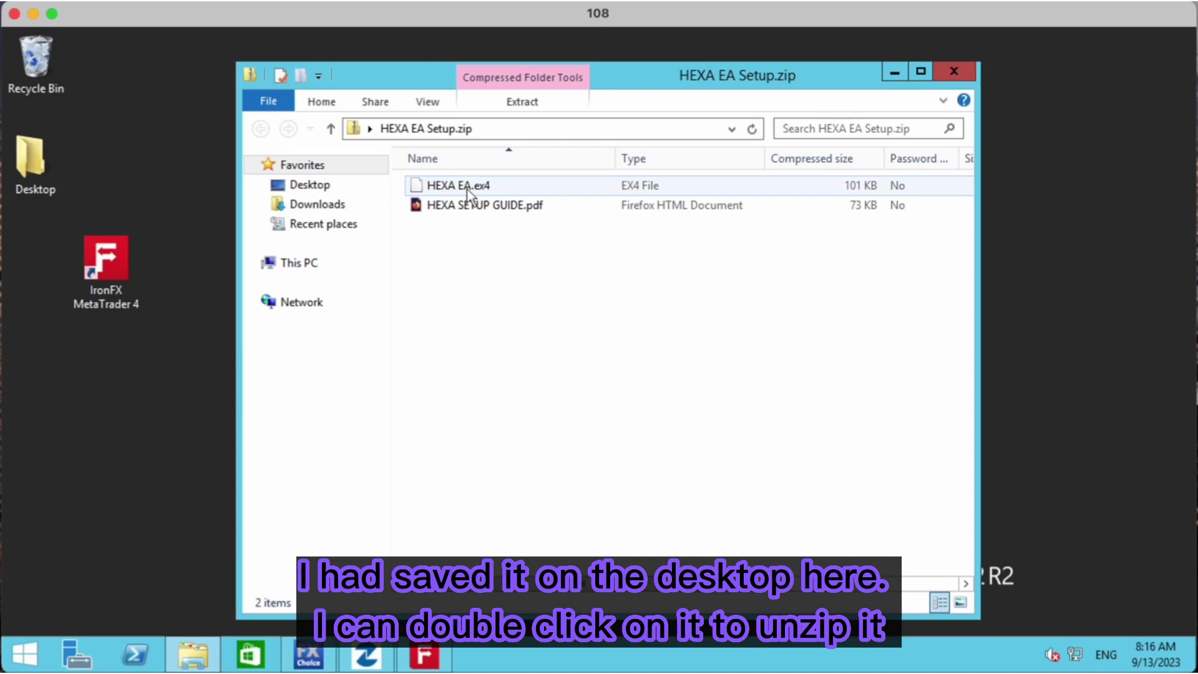
right_click(581, 185)
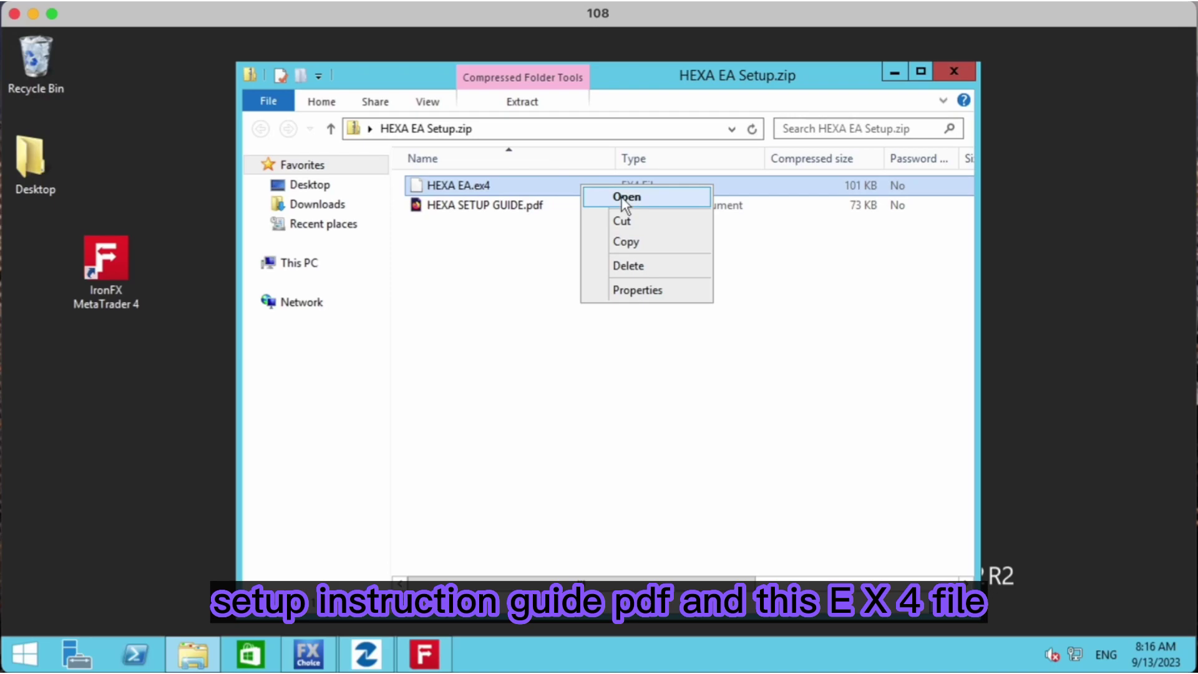
click(626, 242)
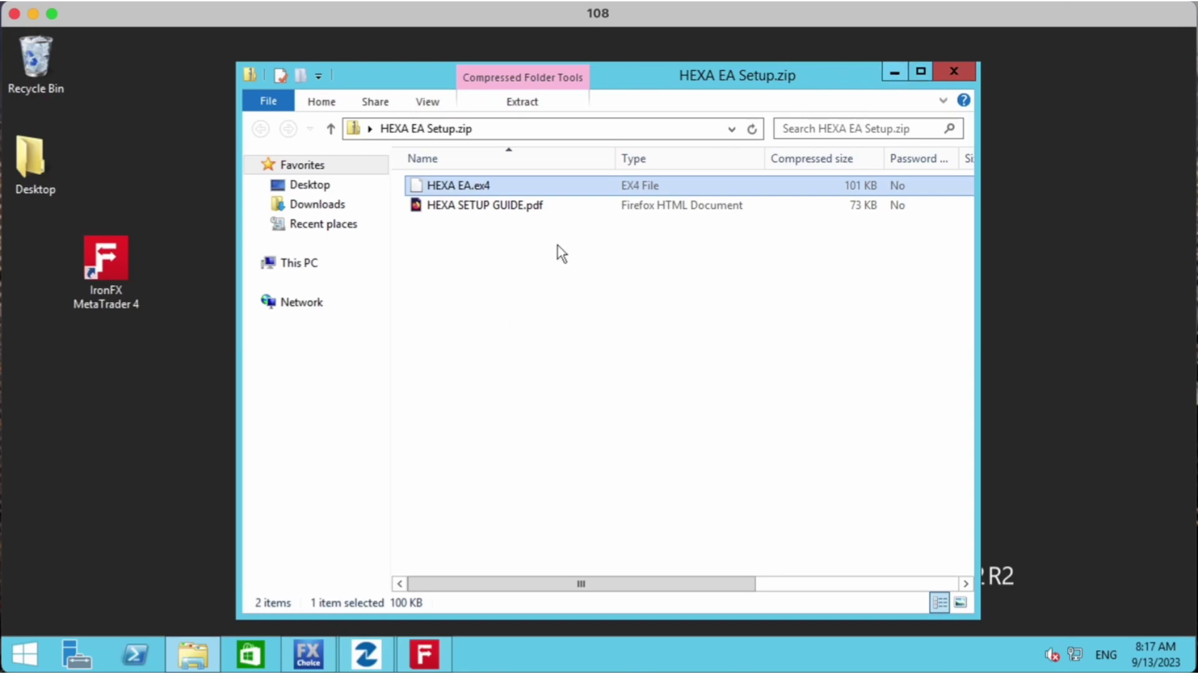
click(438, 662)
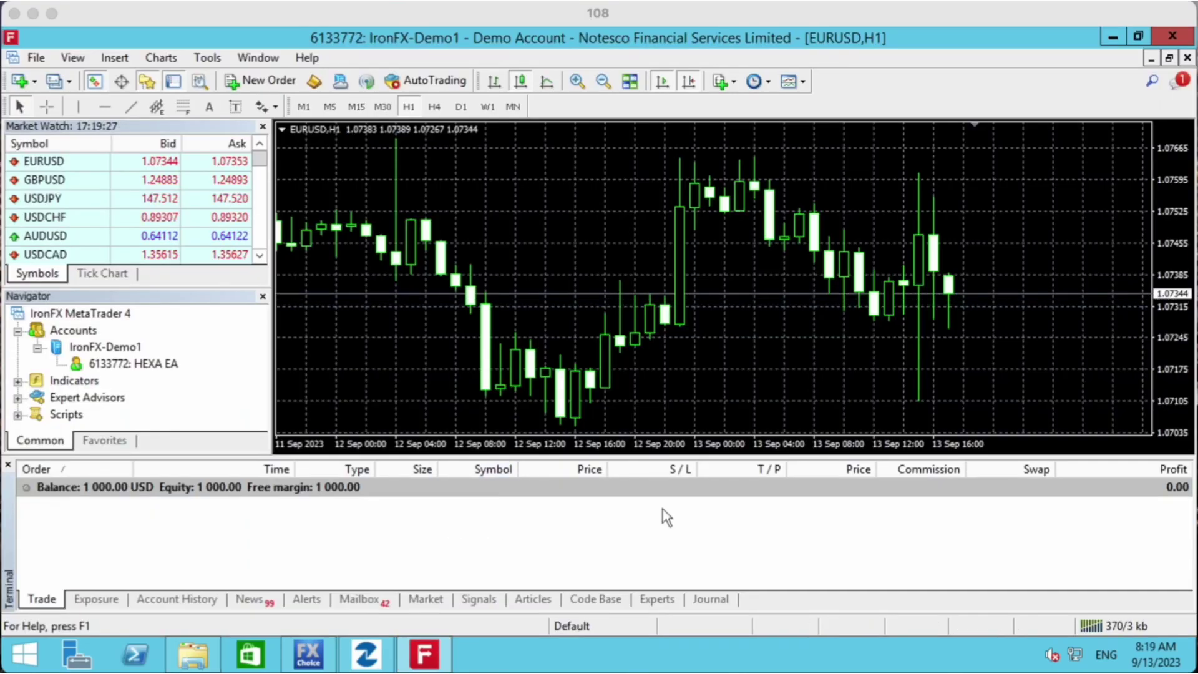
Step: Paste HEXA EA.ex4 into the data folder's MQL4\Experts and close that window
click(37, 59)
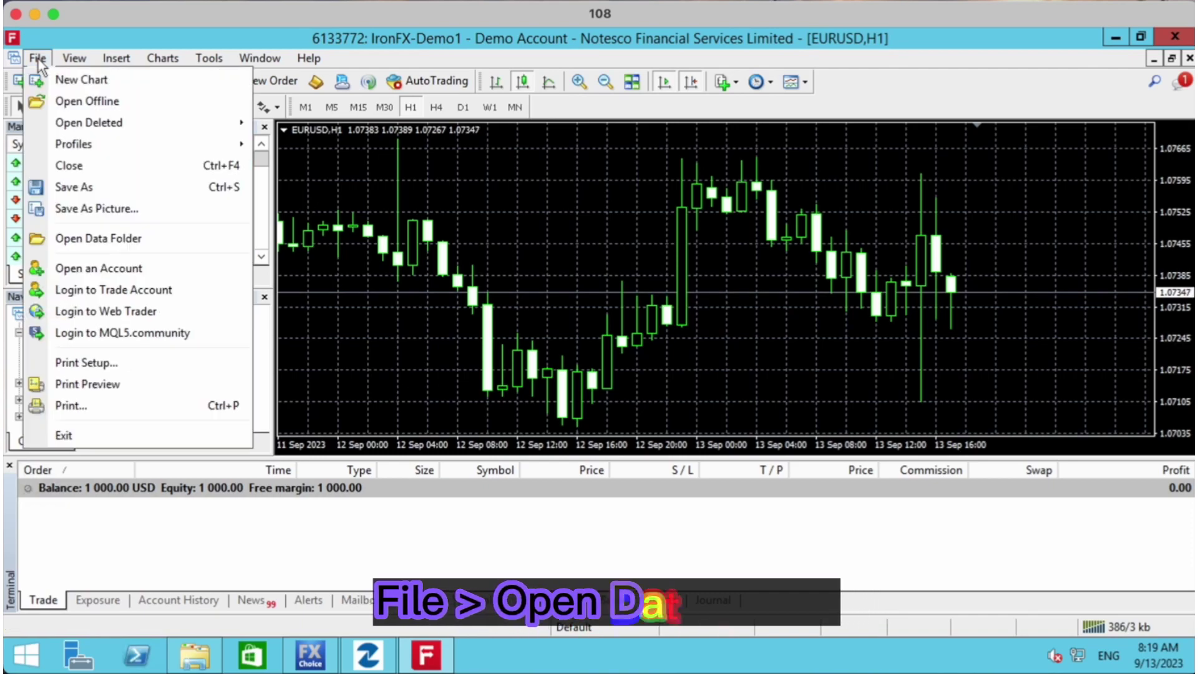
click(95, 238)
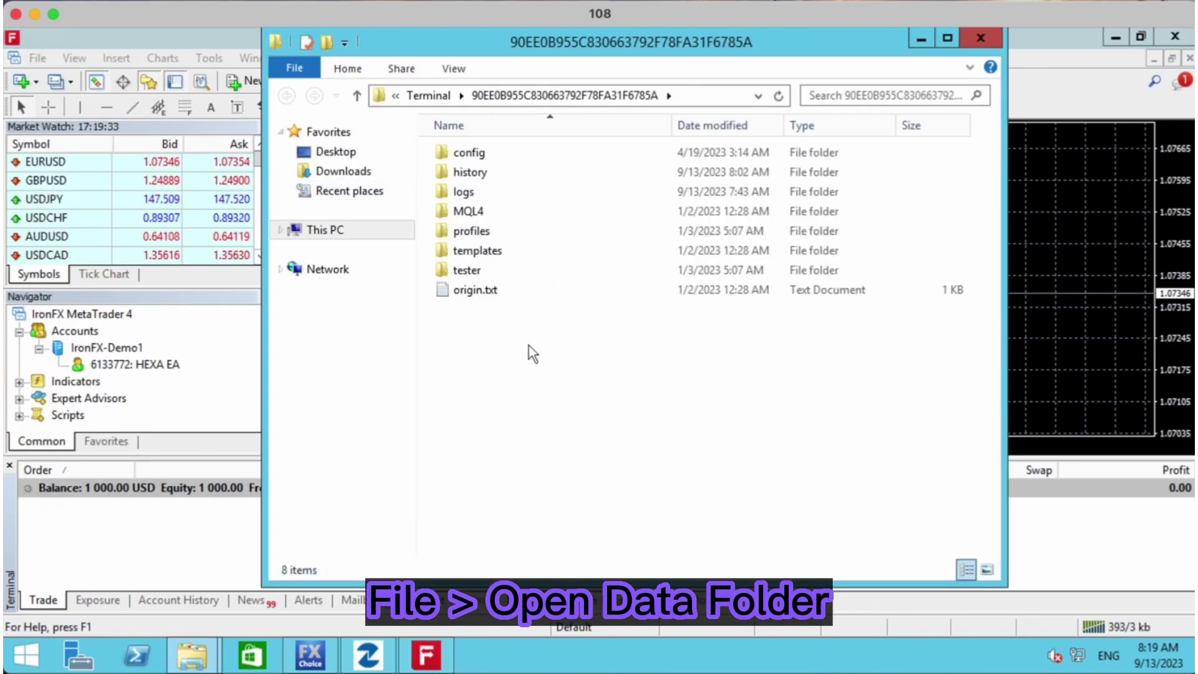
double_click(523, 211)
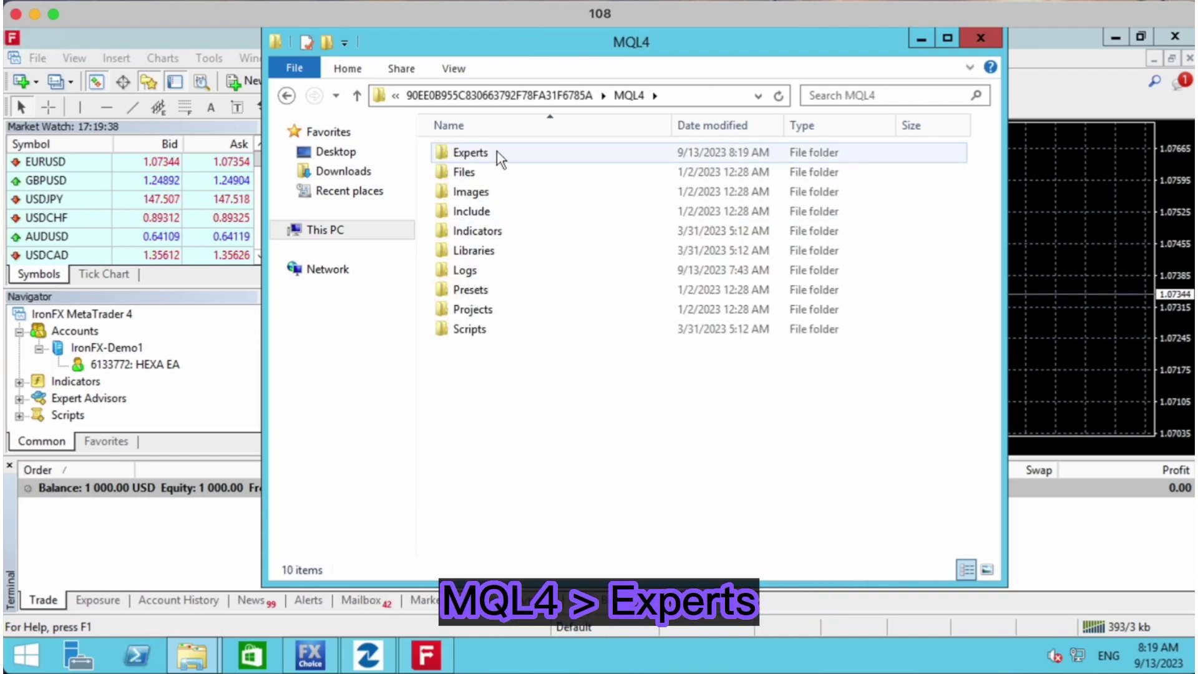
double_click(489, 152)
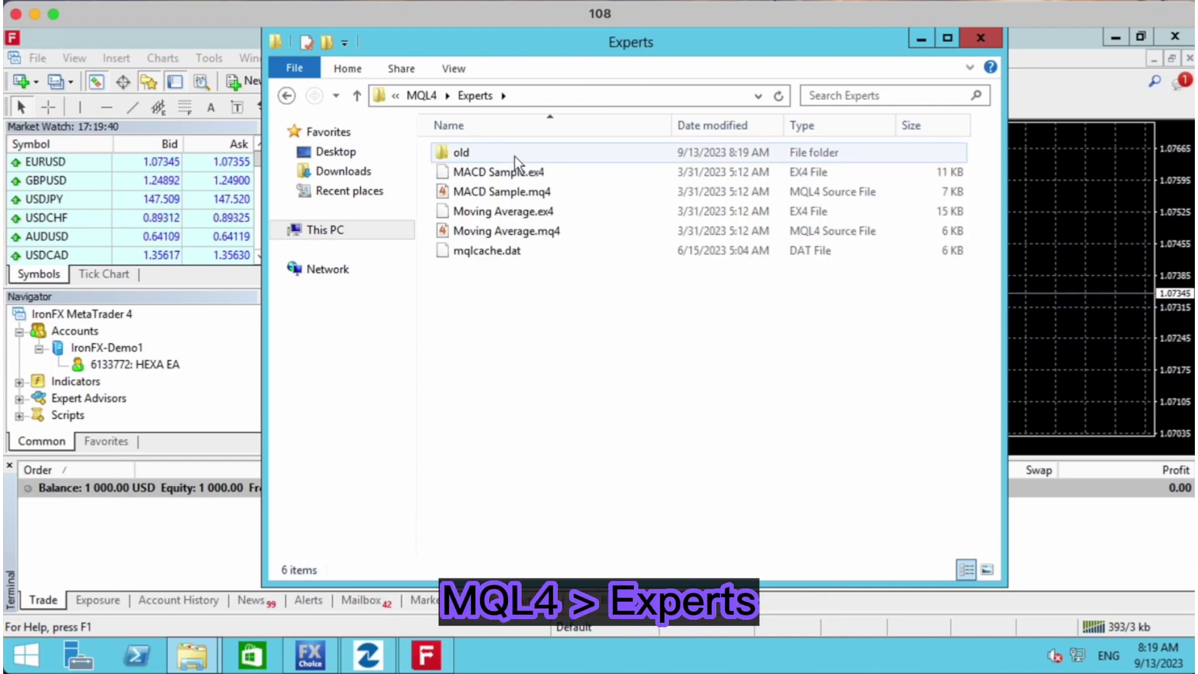
right_click(495, 299)
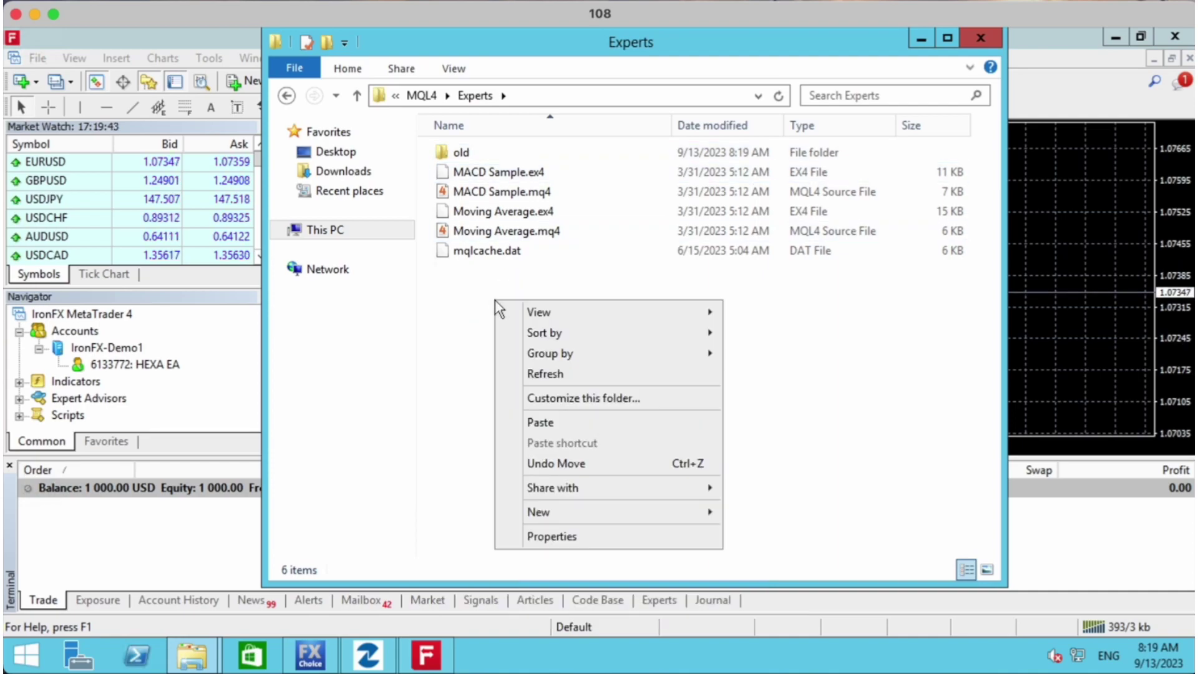
click(552, 424)
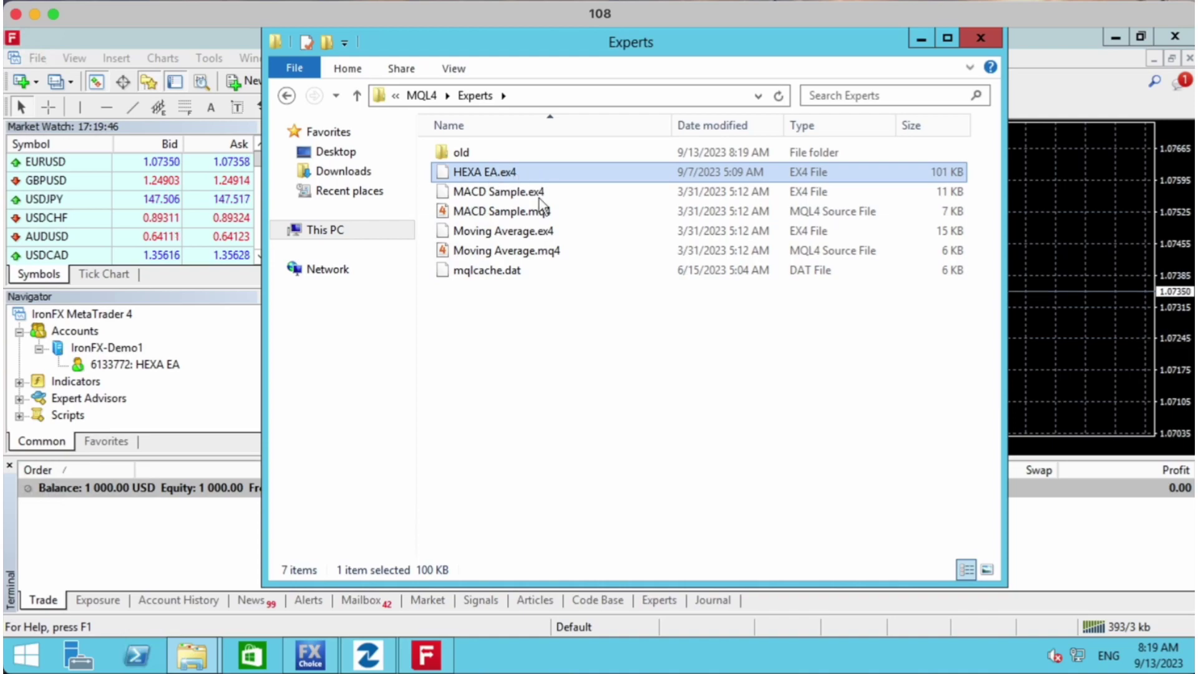
click(548, 392)
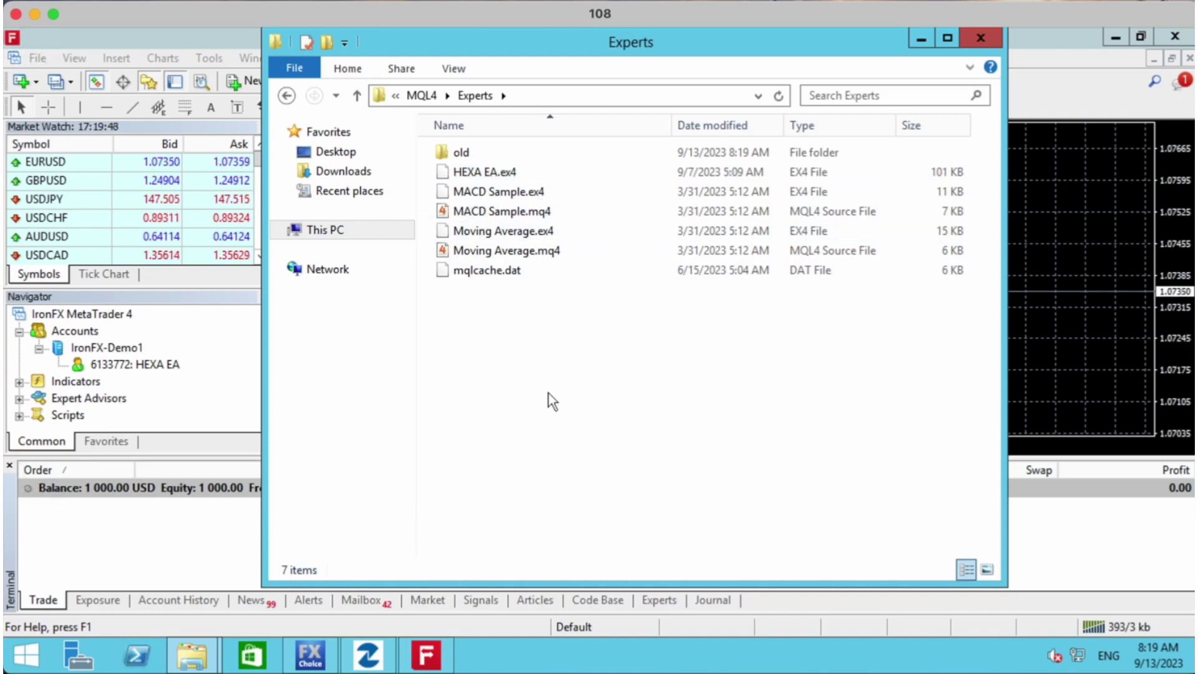
click(978, 39)
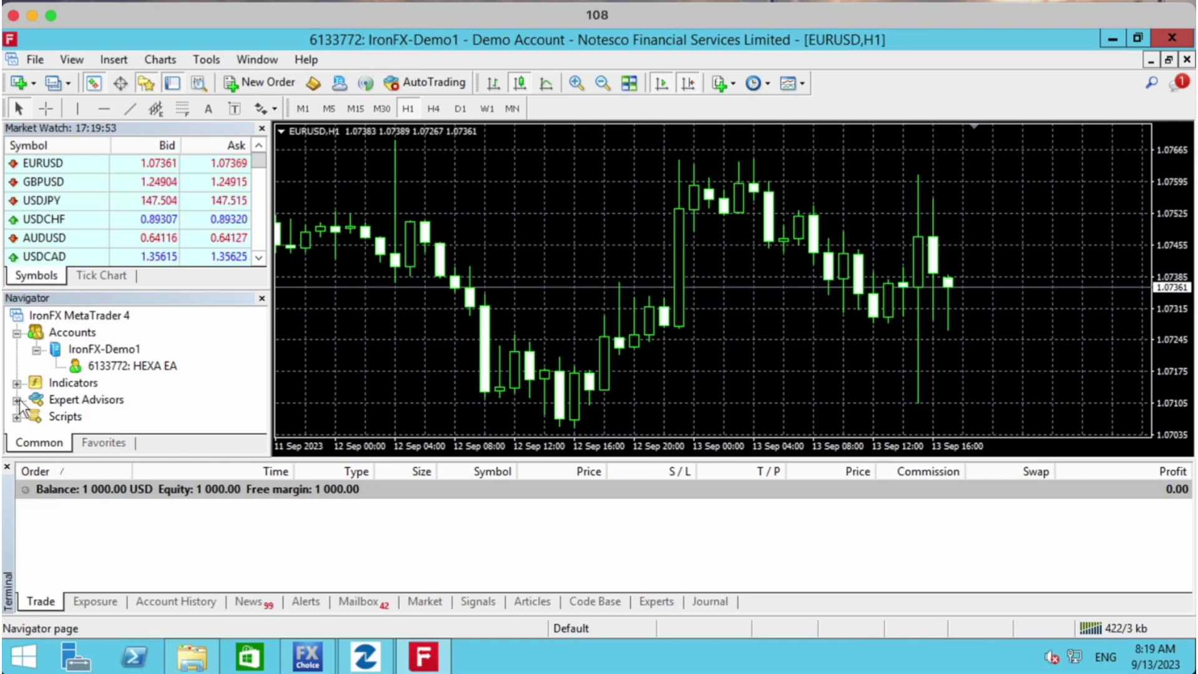
Step: Expand and refresh the Navigator's Expert Advisors list so HEXA EA shows up
click(79, 400)
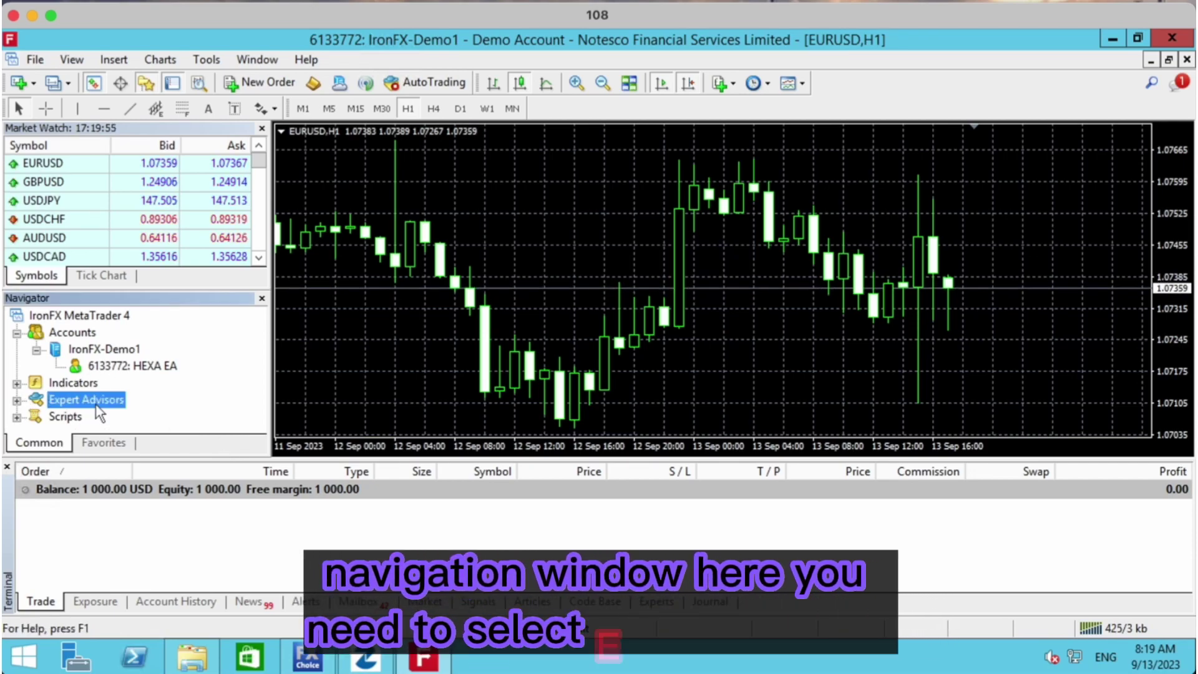
click(20, 401)
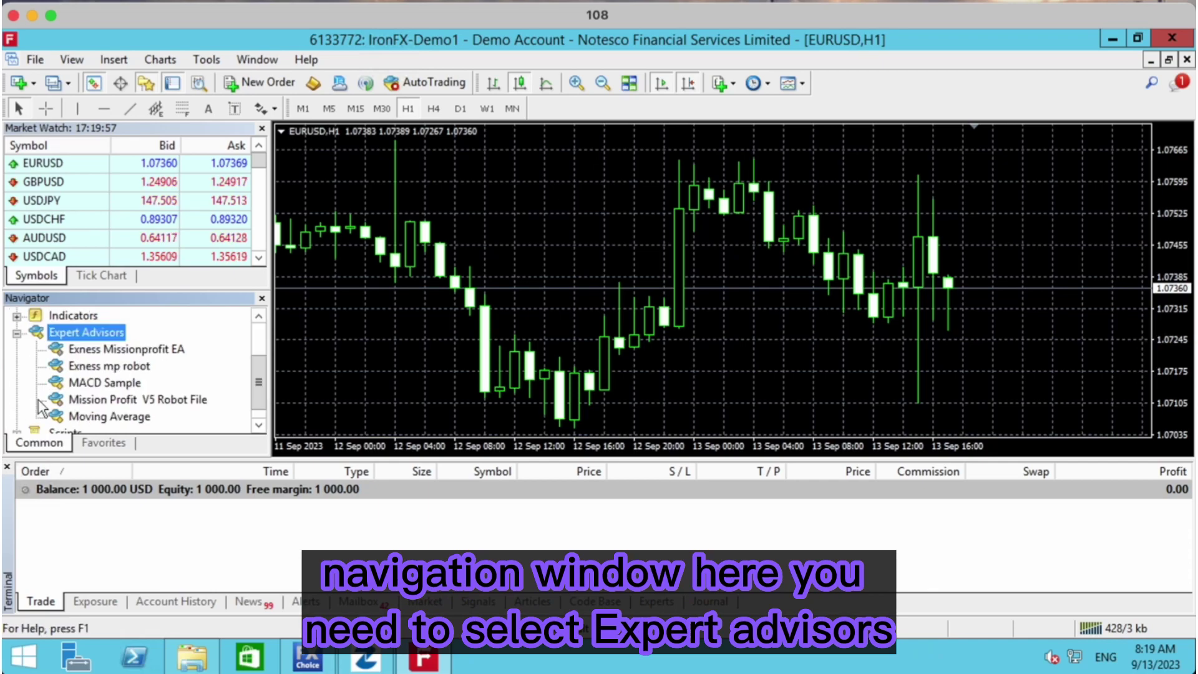
right_click(77, 331)
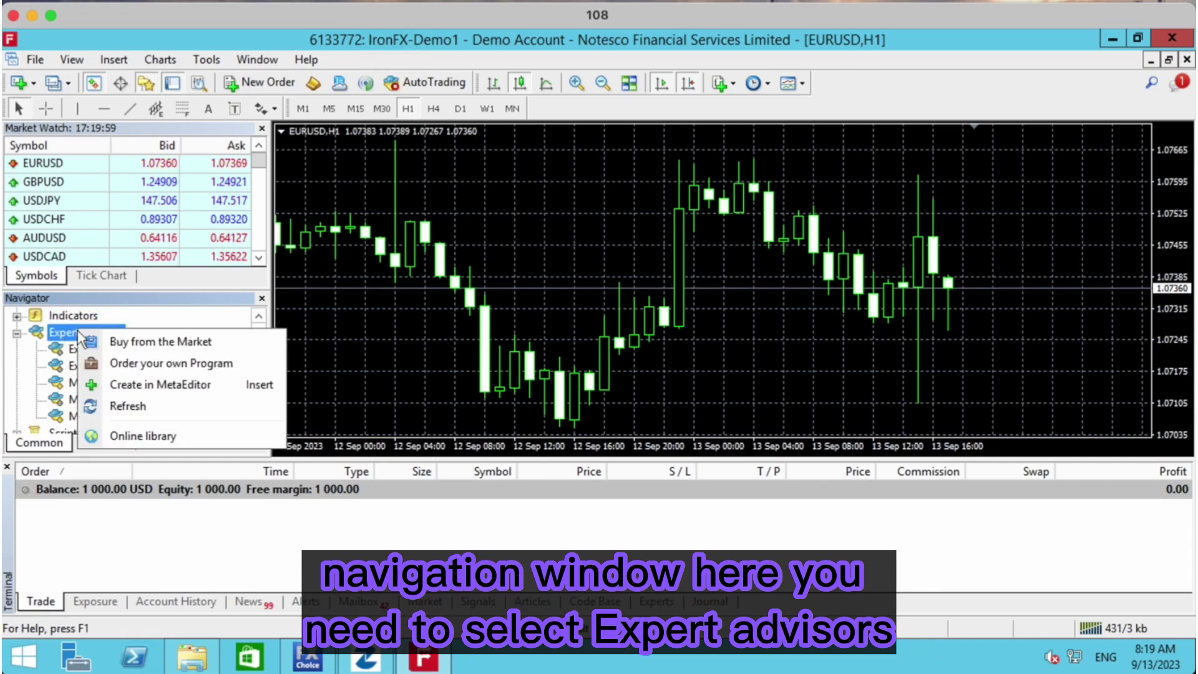
click(136, 409)
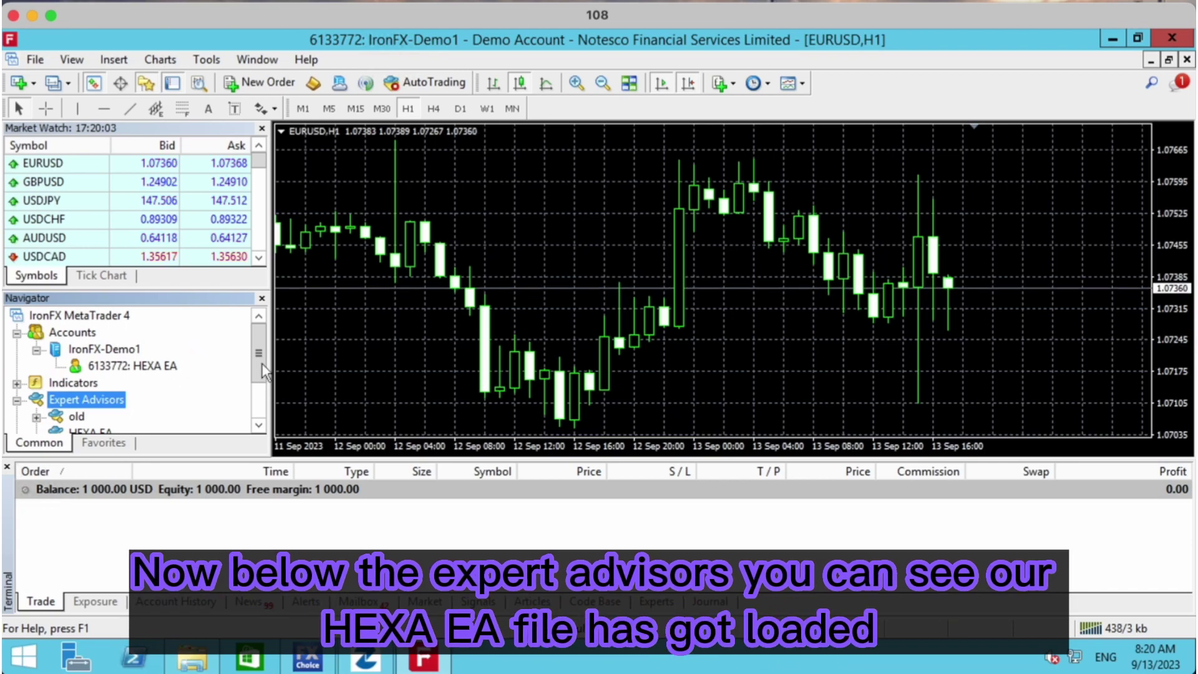
drag(262, 369, 264, 400)
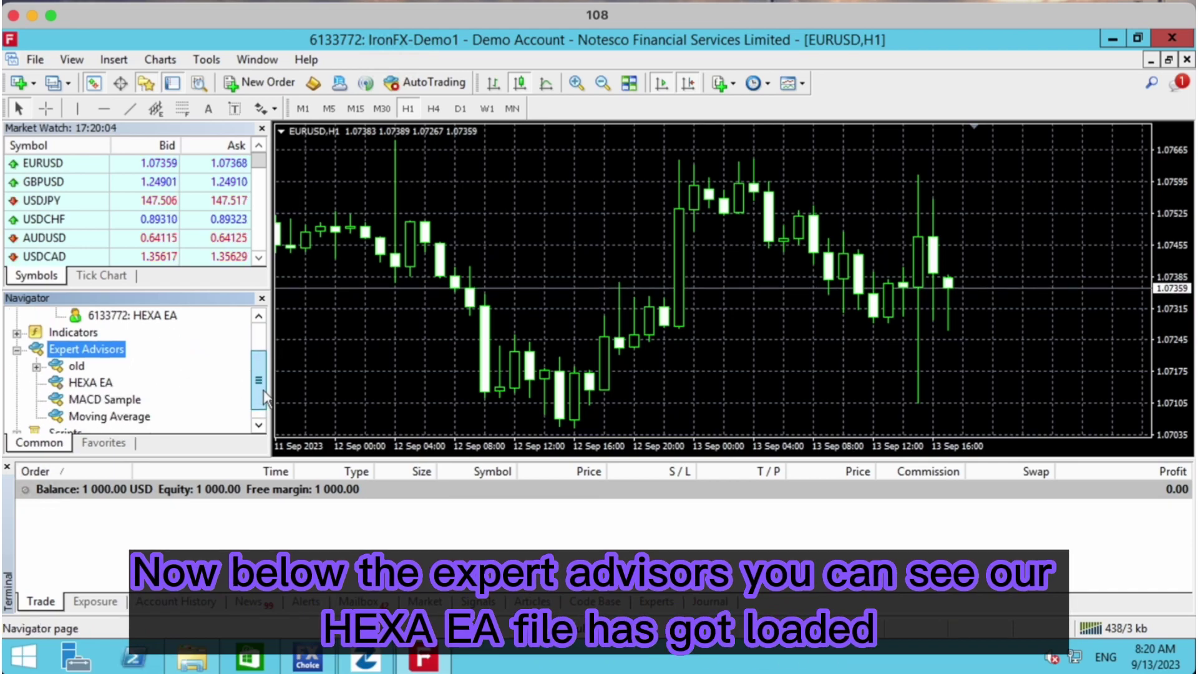
Step: Select HEXA EA and switch the EURUSD chart to the M15 timeframe
click(94, 383)
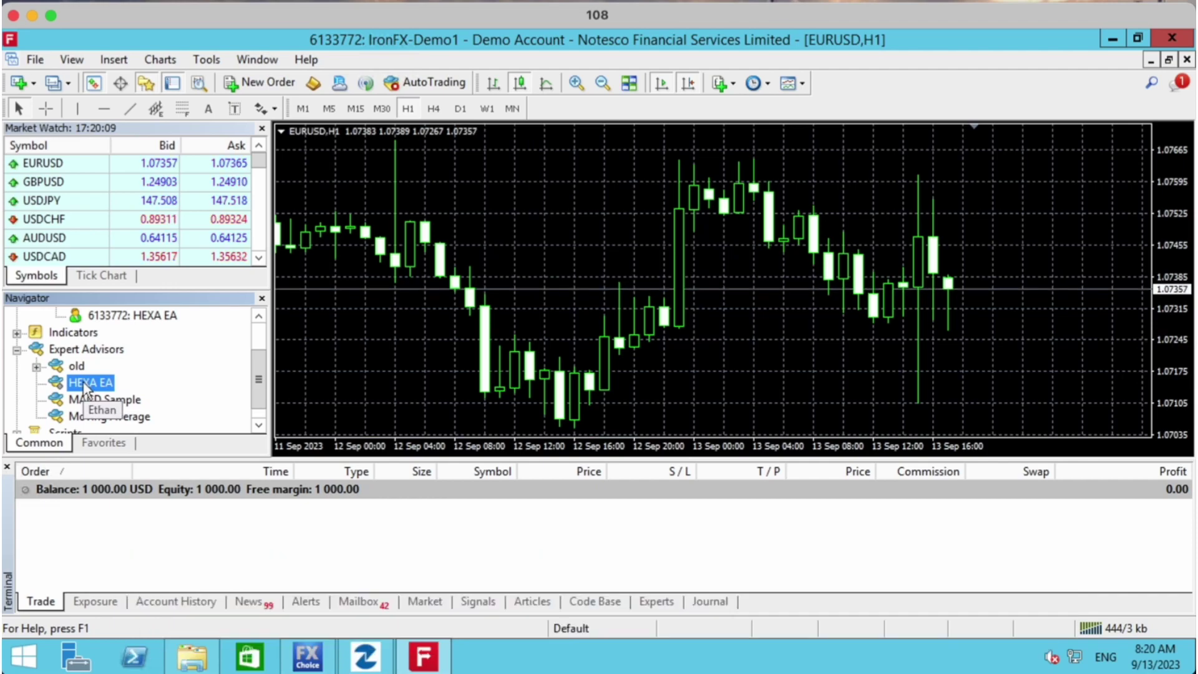
drag(83, 380, 413, 121)
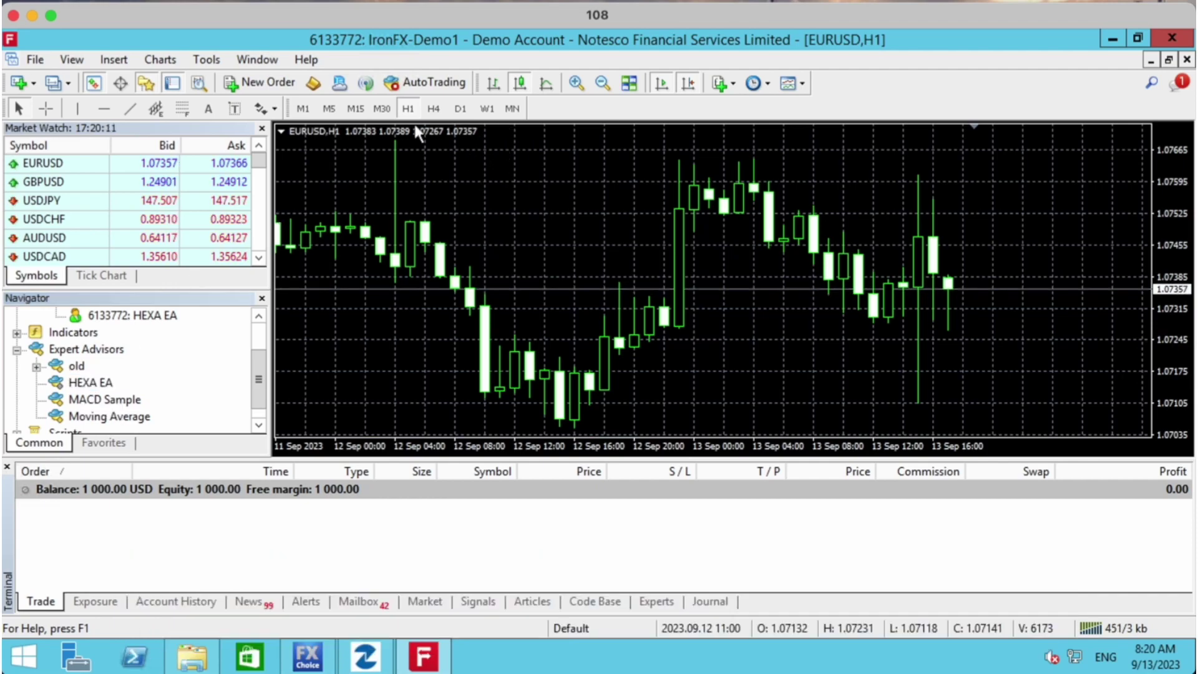
click(356, 110)
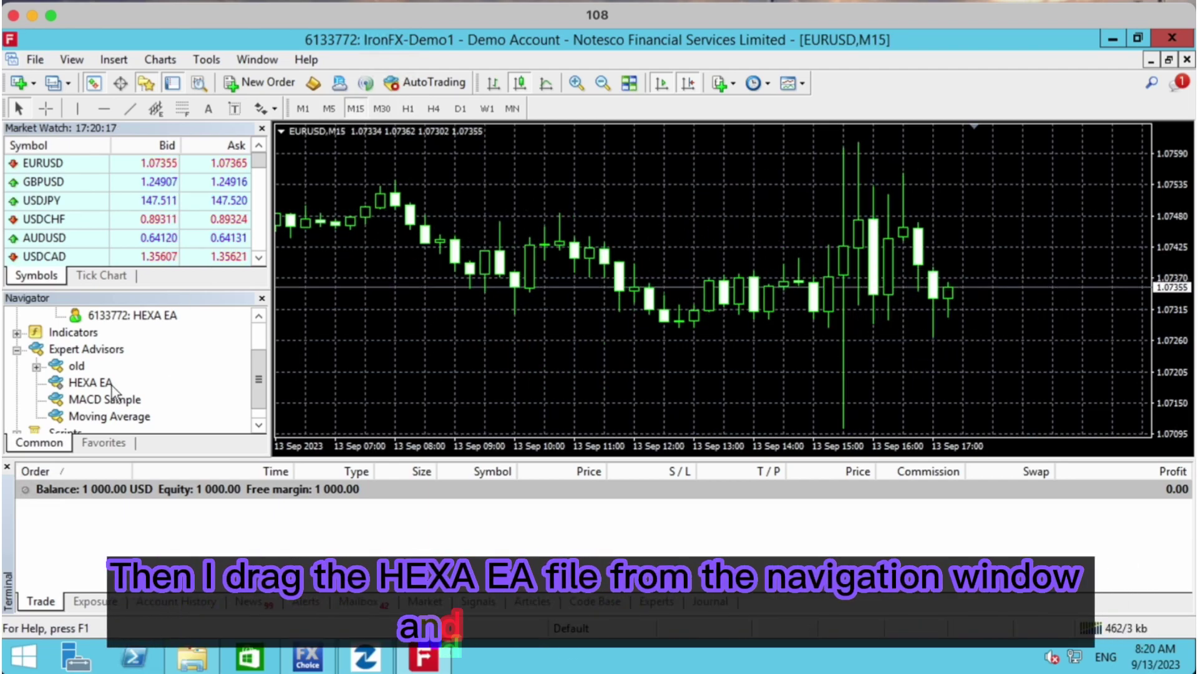
Step: Drop HEXA EA onto the EURUSD chart, allowing DLL imports and signal settings changes
drag(112, 388, 592, 187)
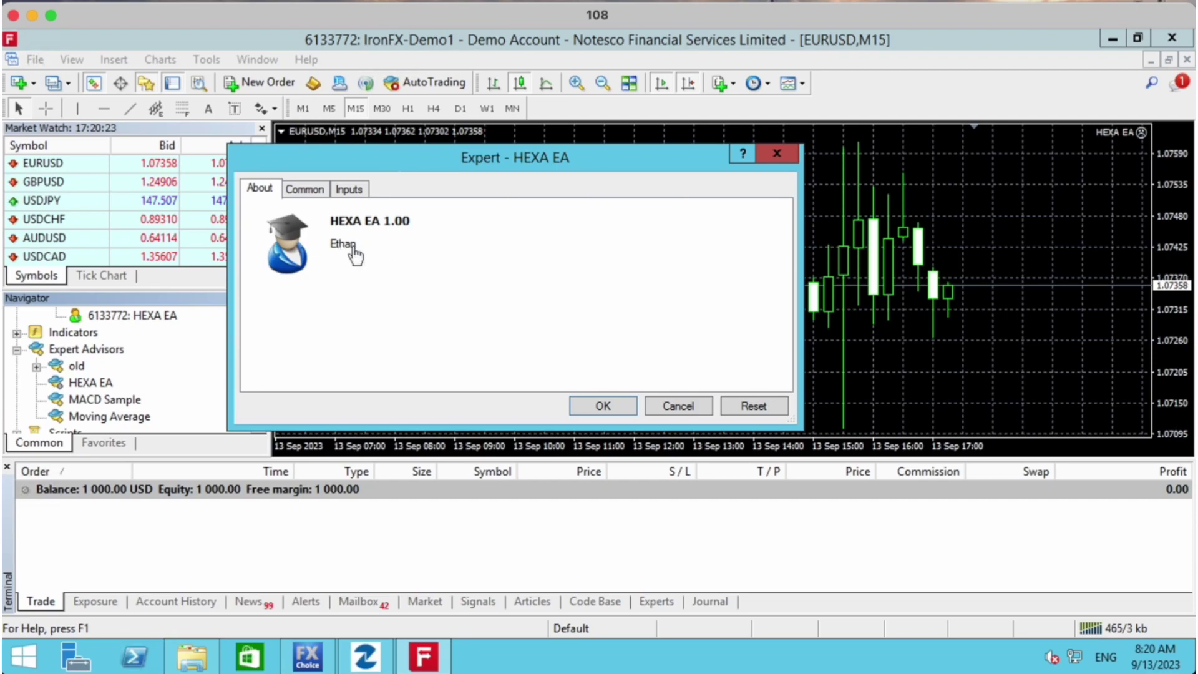
click(308, 190)
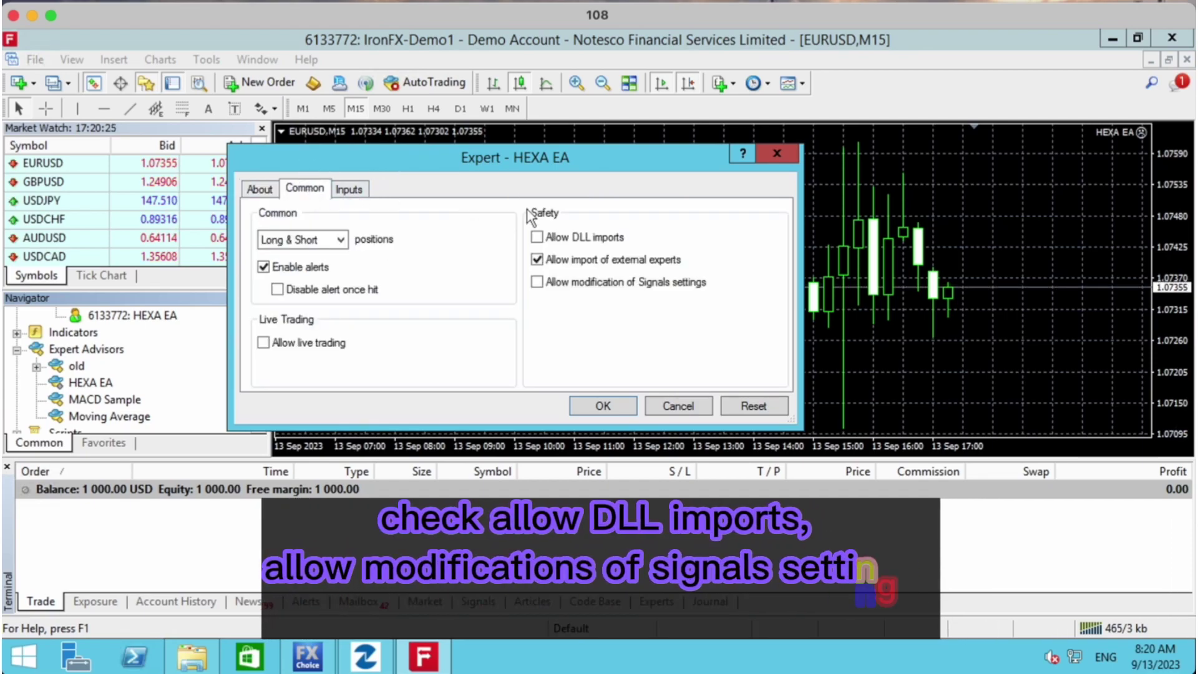
click(536, 237)
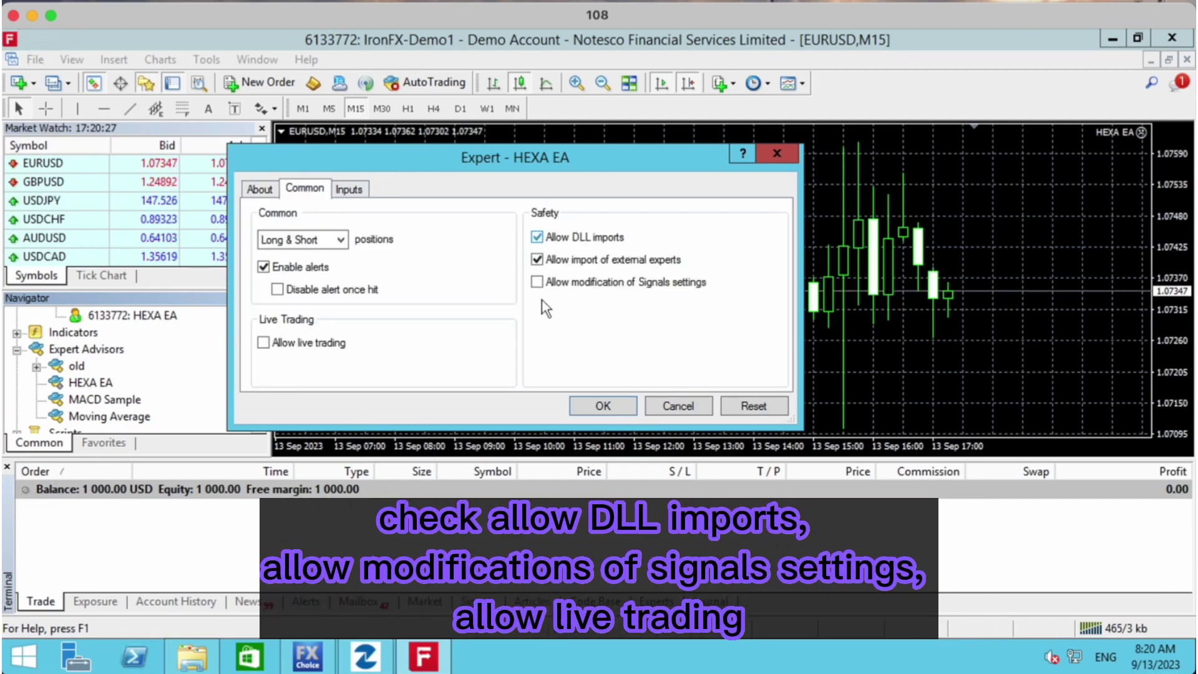
click(536, 281)
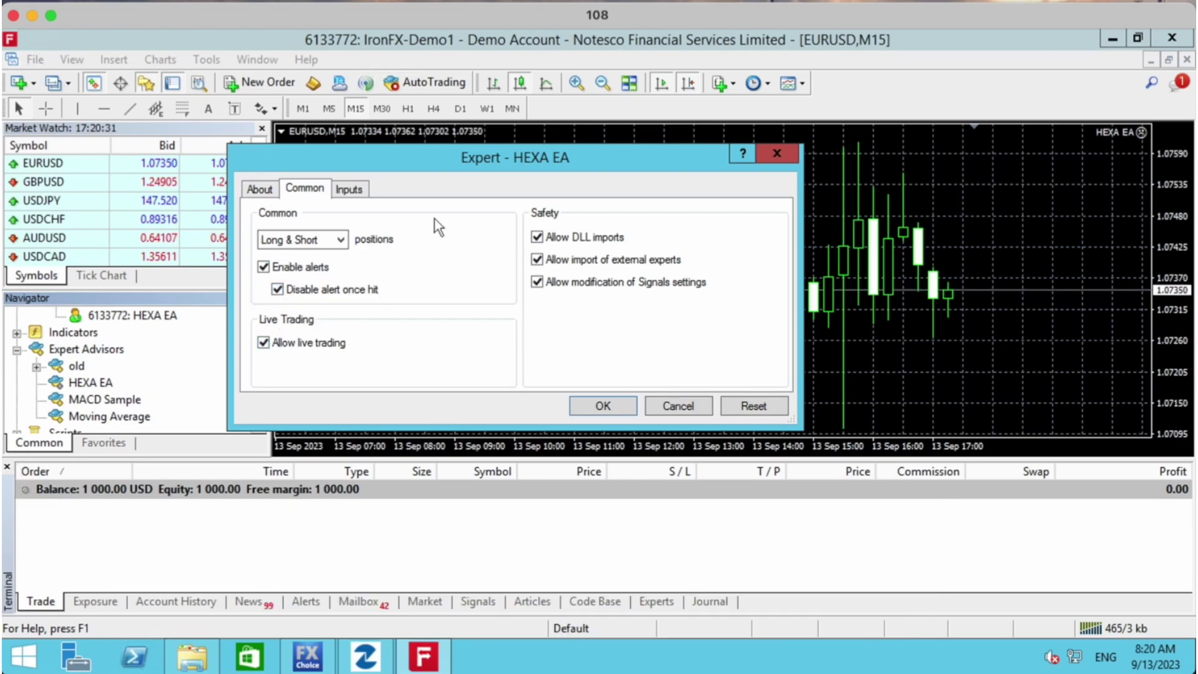
Step: Enter the license key in the LicenseKey input and confirm attaching the EA
click(357, 194)
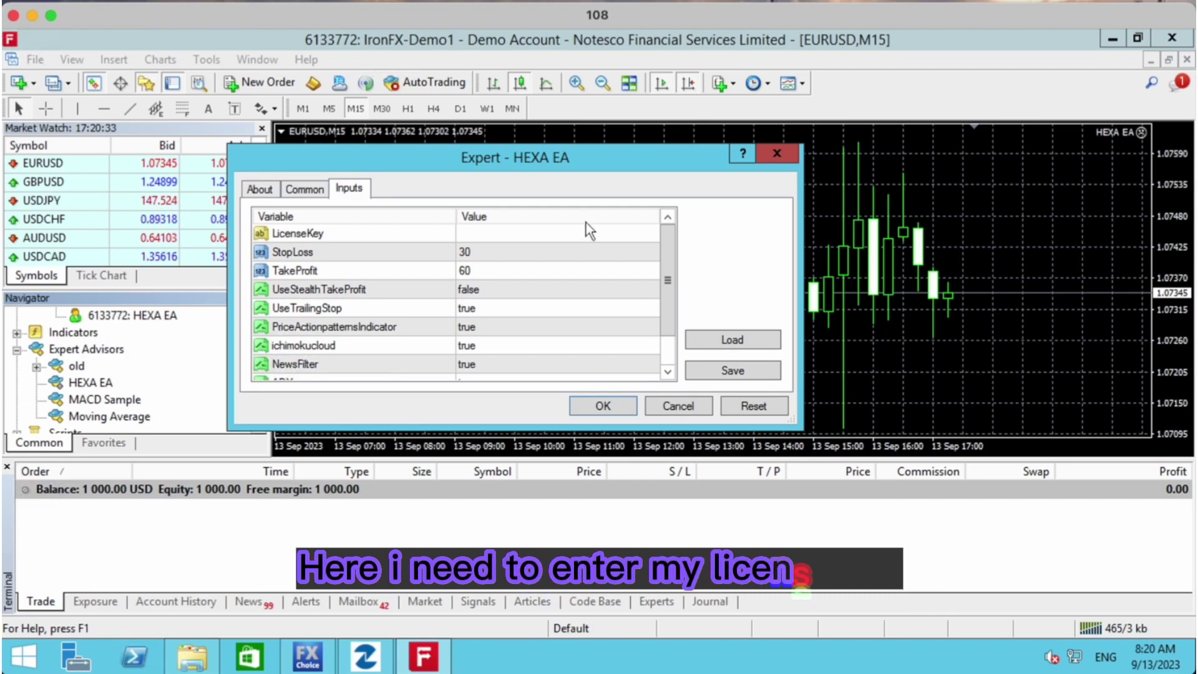
click(492, 238)
click(474, 234)
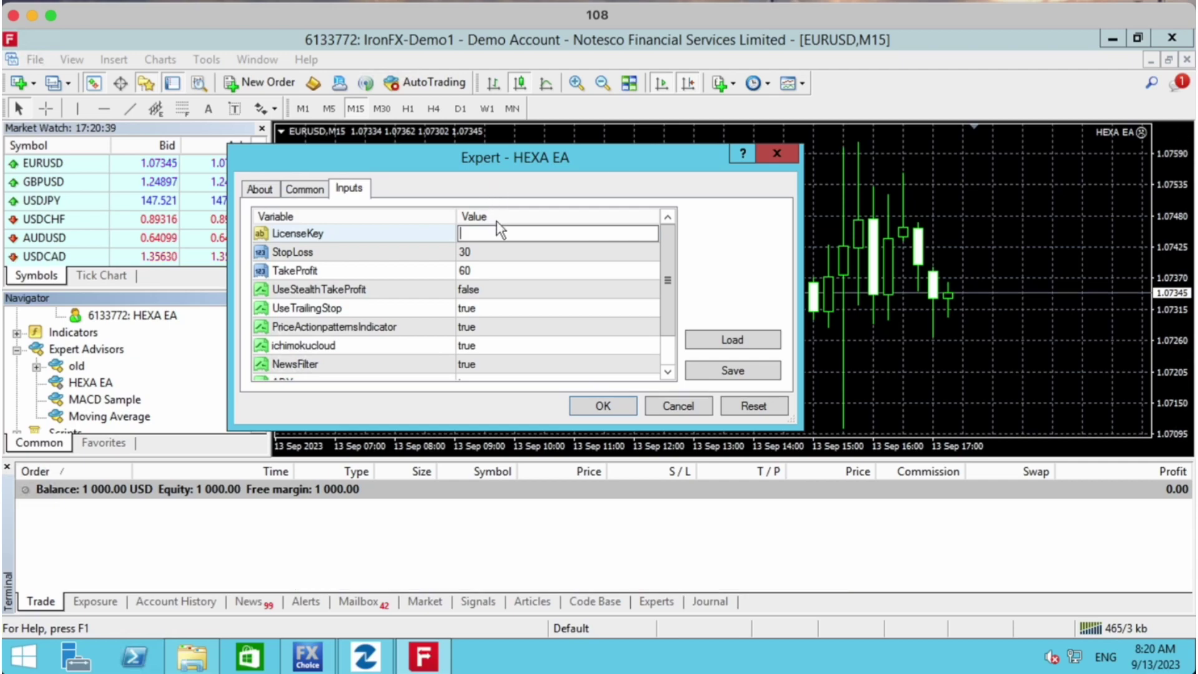
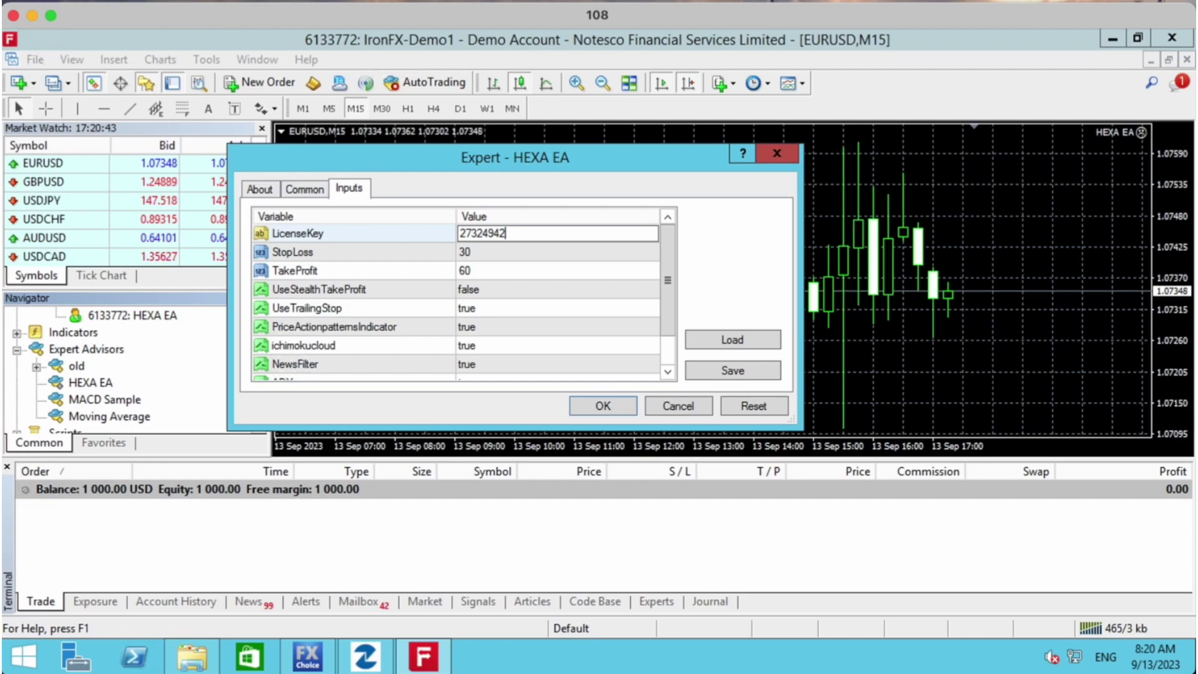
click(575, 287)
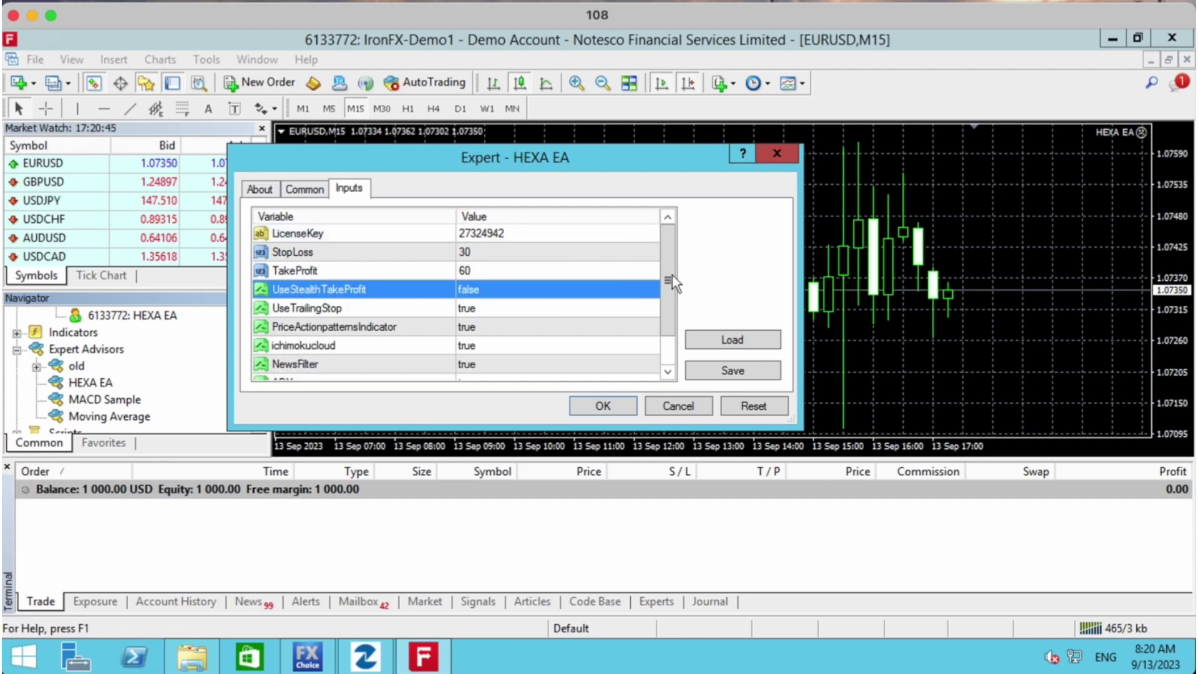
click(671, 340)
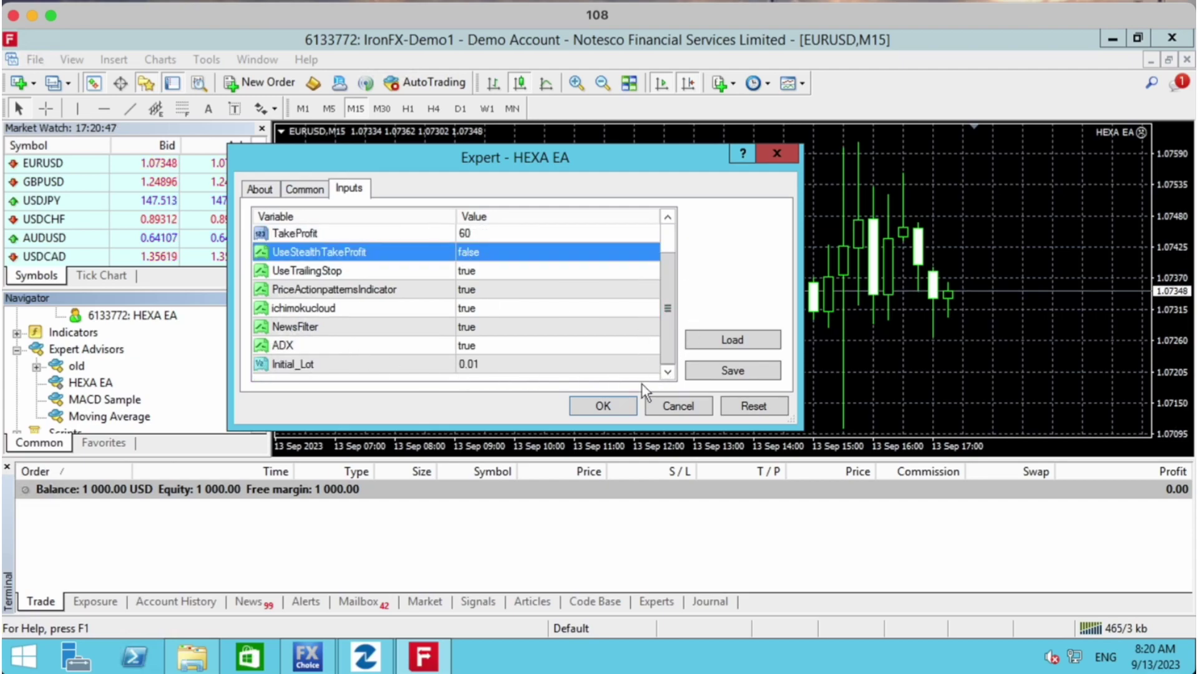
click(613, 405)
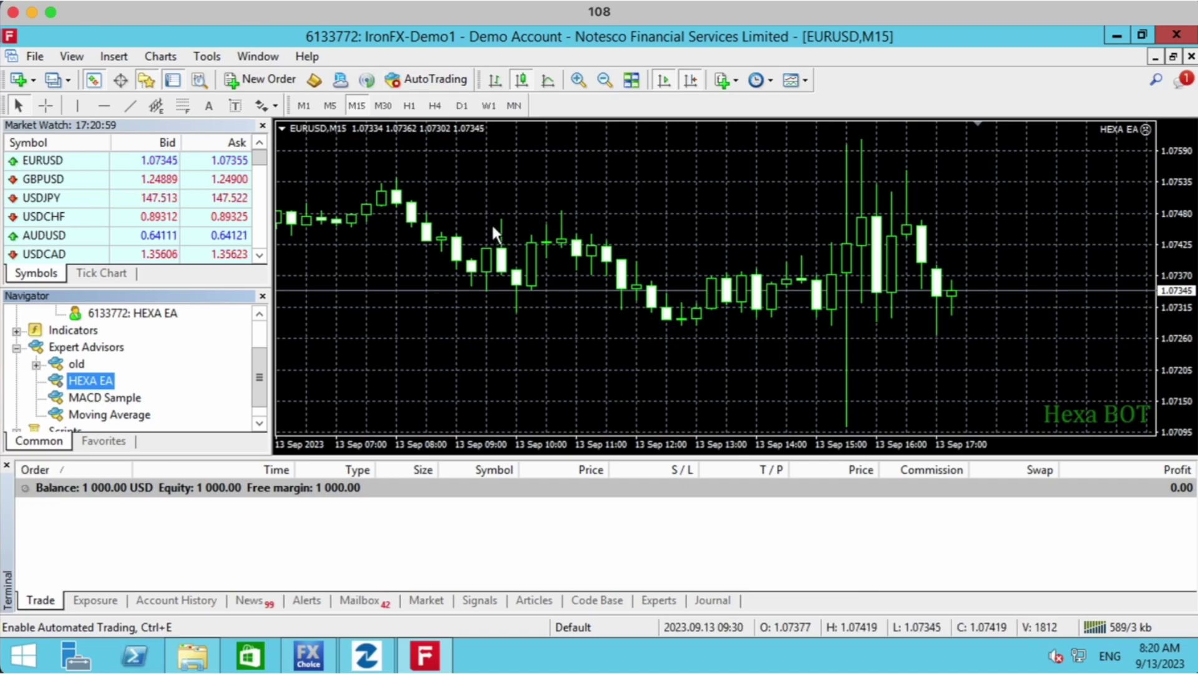
Step: Turn on AutoTrading so HEXA EA opens five 0.01-lot EURUSD buy trades with SL/TP
click(437, 77)
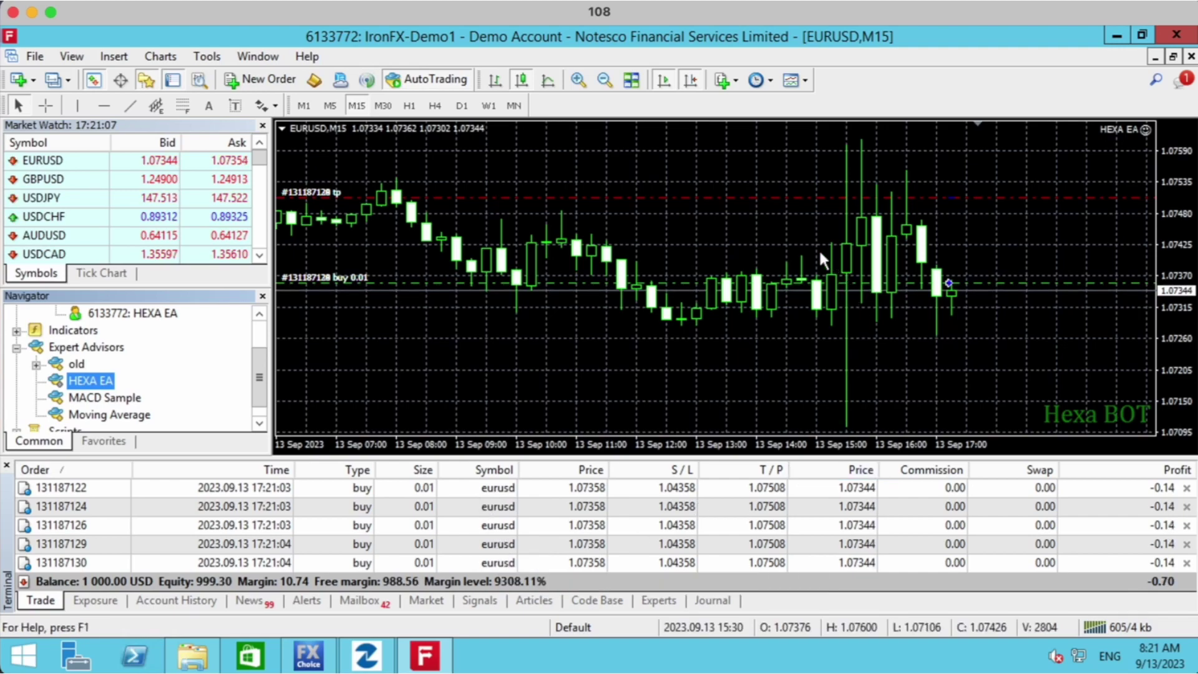
click(734, 232)
drag(732, 235, 733, 235)
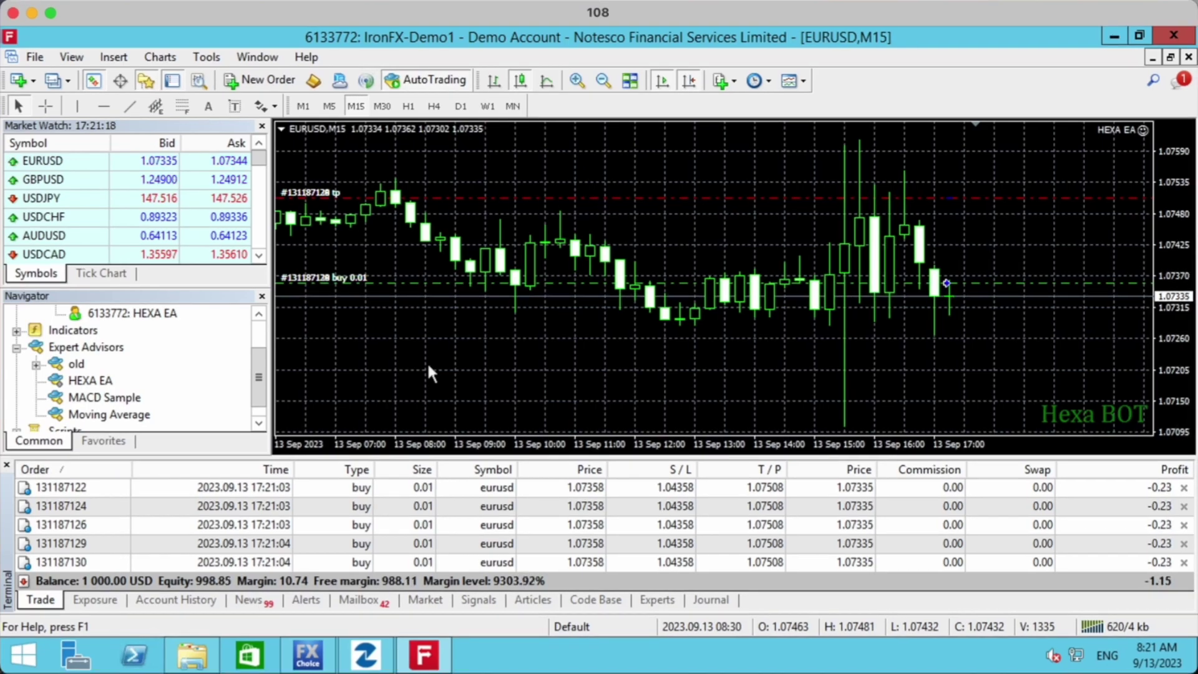
Step: Open a new chart window for GBPUSD from Market Watch
click(90, 178)
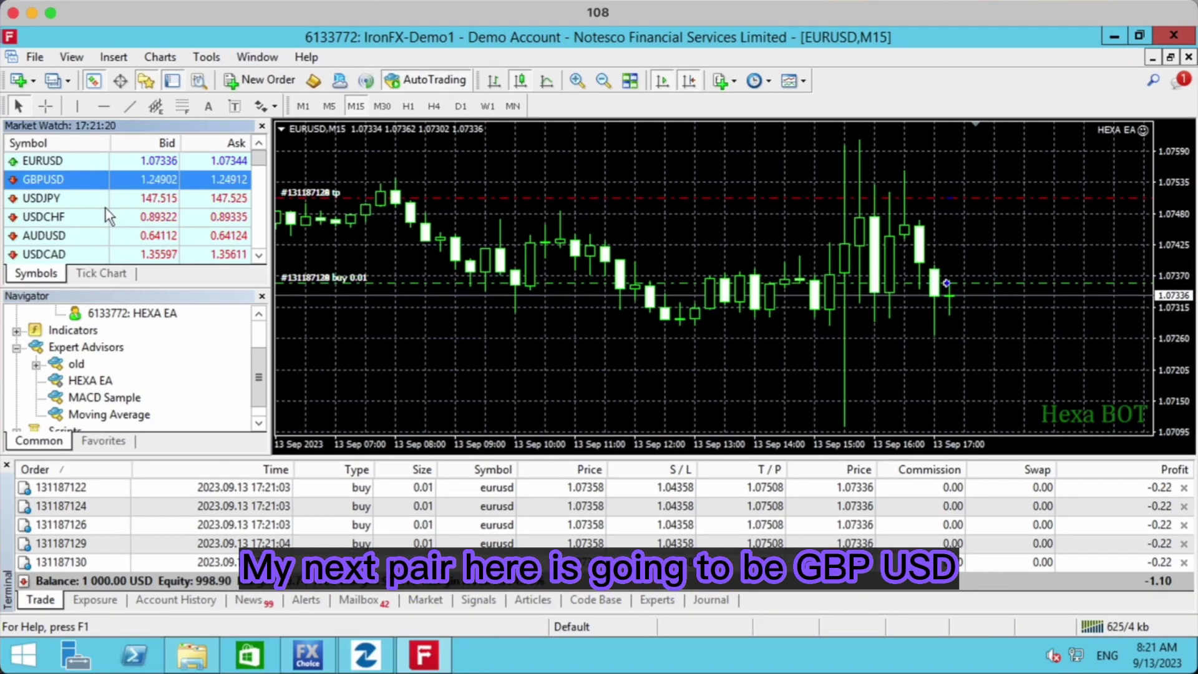
drag(259, 155, 260, 149)
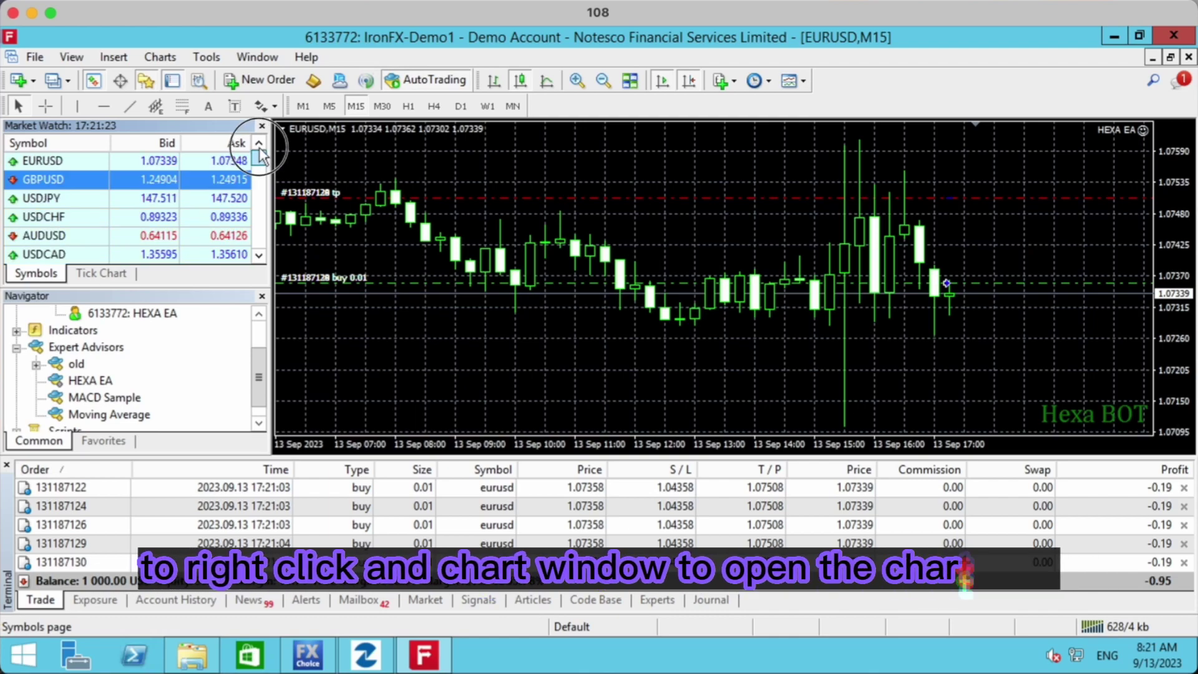
right_click(43, 183)
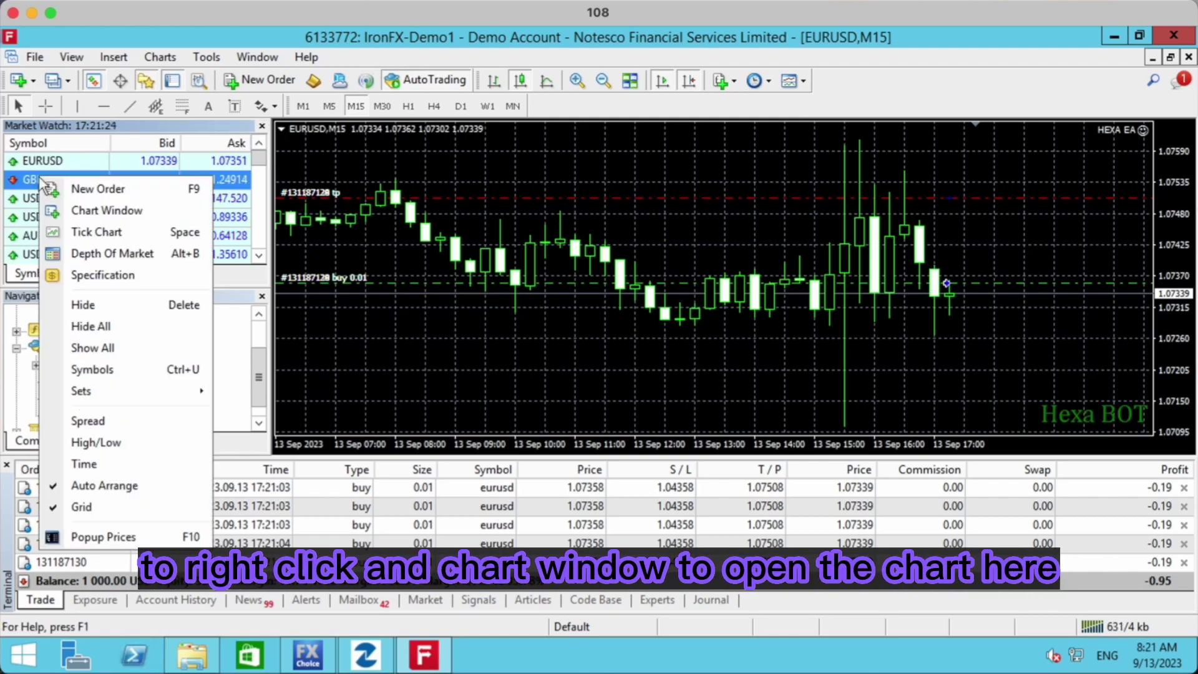
click(101, 209)
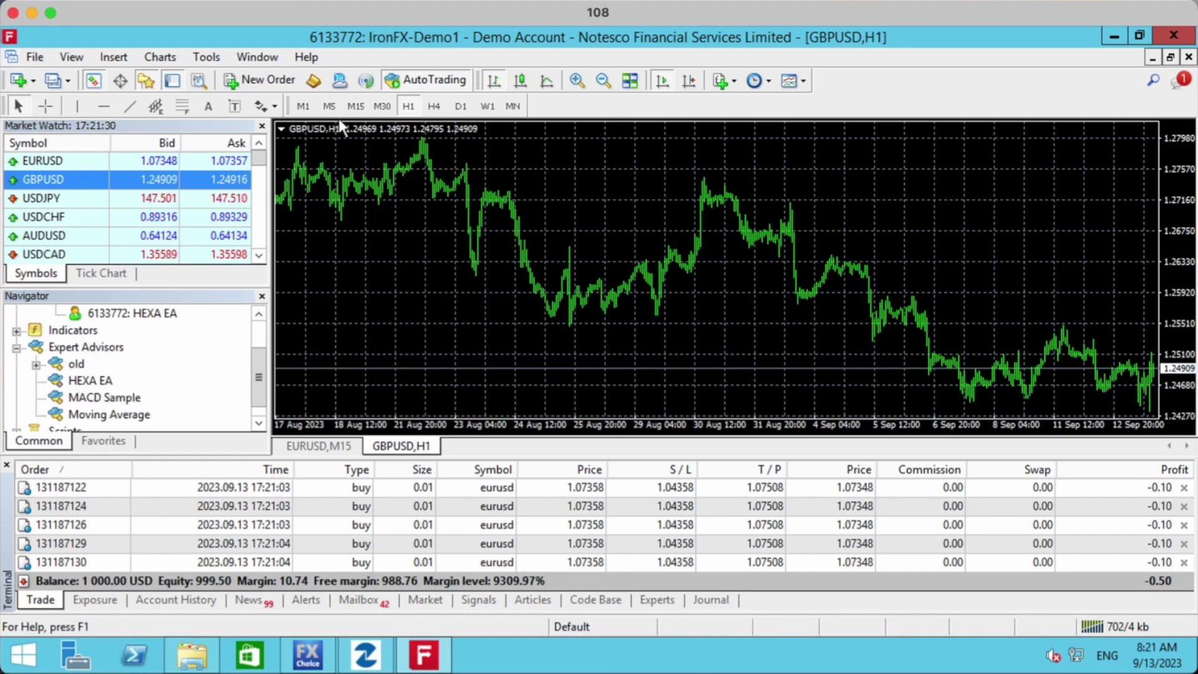
Step: Set the GBPUSD chart to M15, zoomed in twice, with chart shift and candlesticks
click(354, 107)
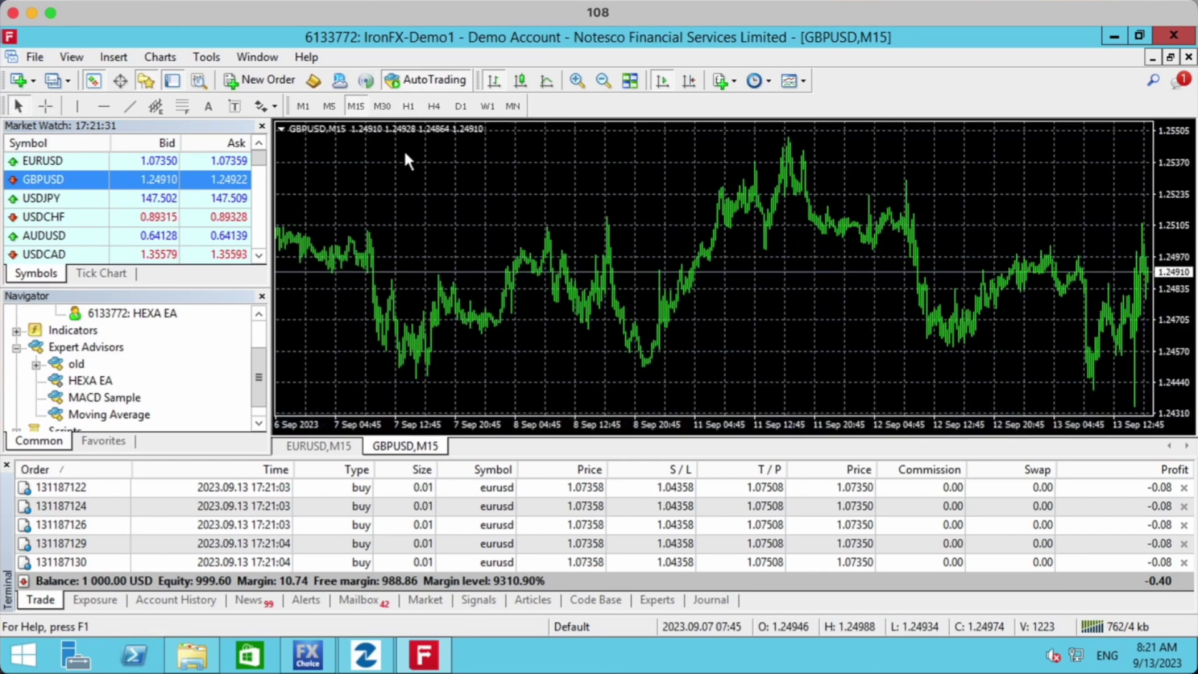
click(575, 79)
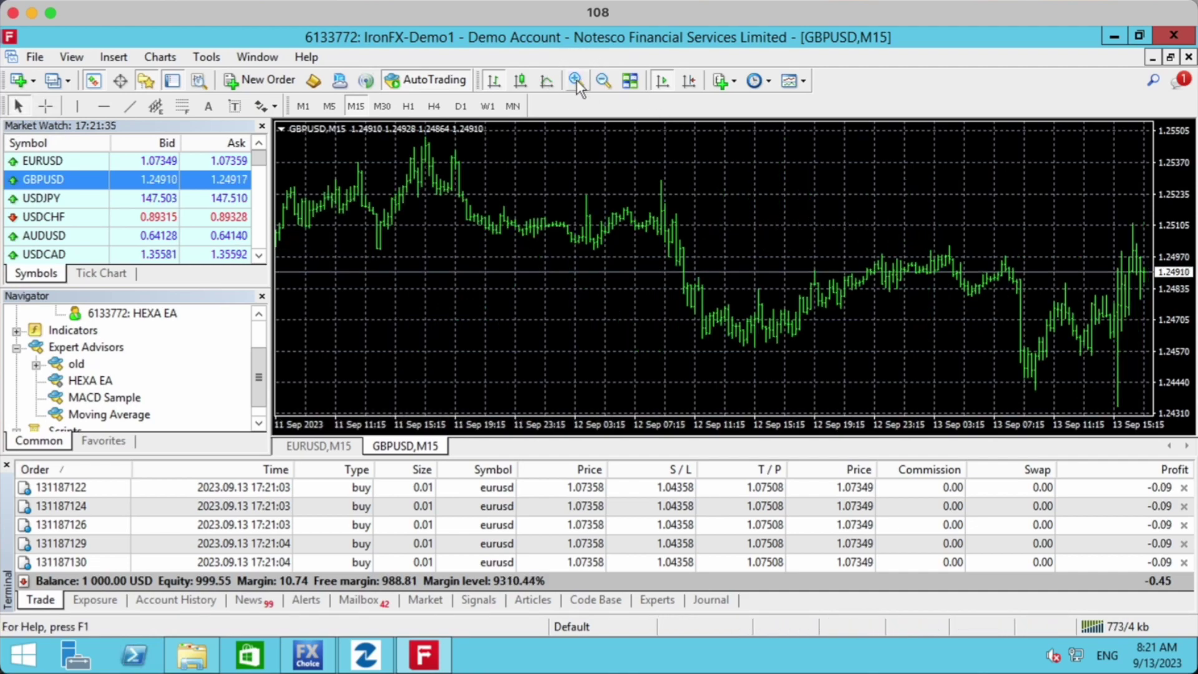
click(576, 80)
click(689, 81)
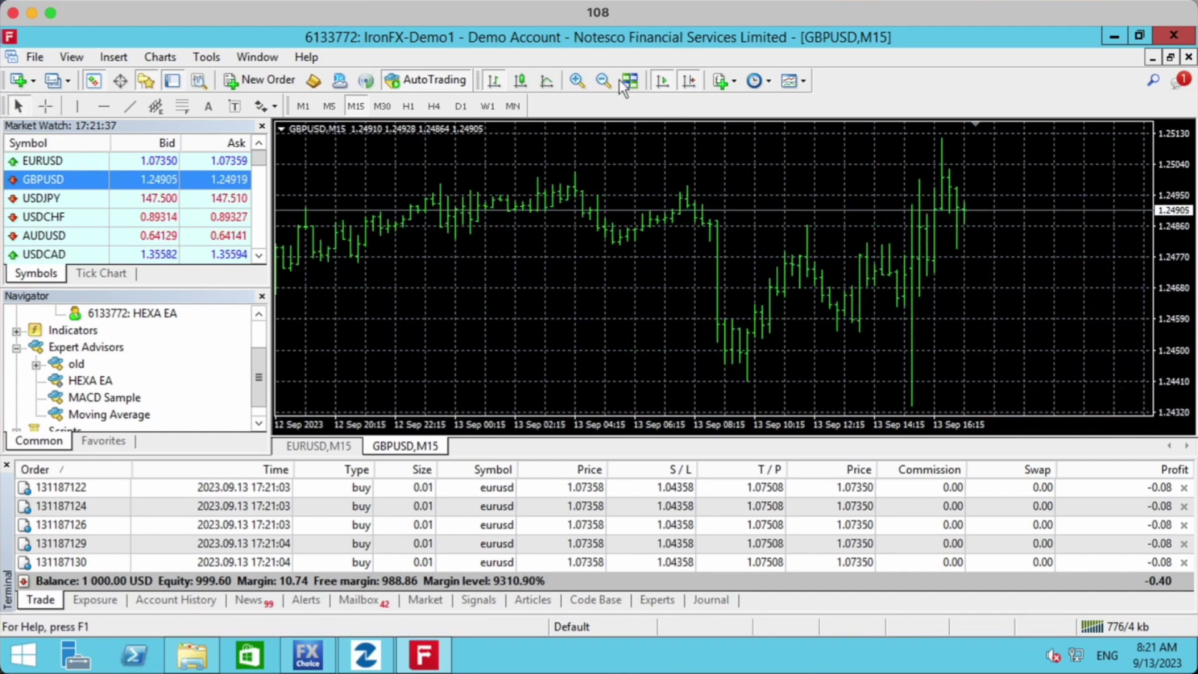
click(520, 80)
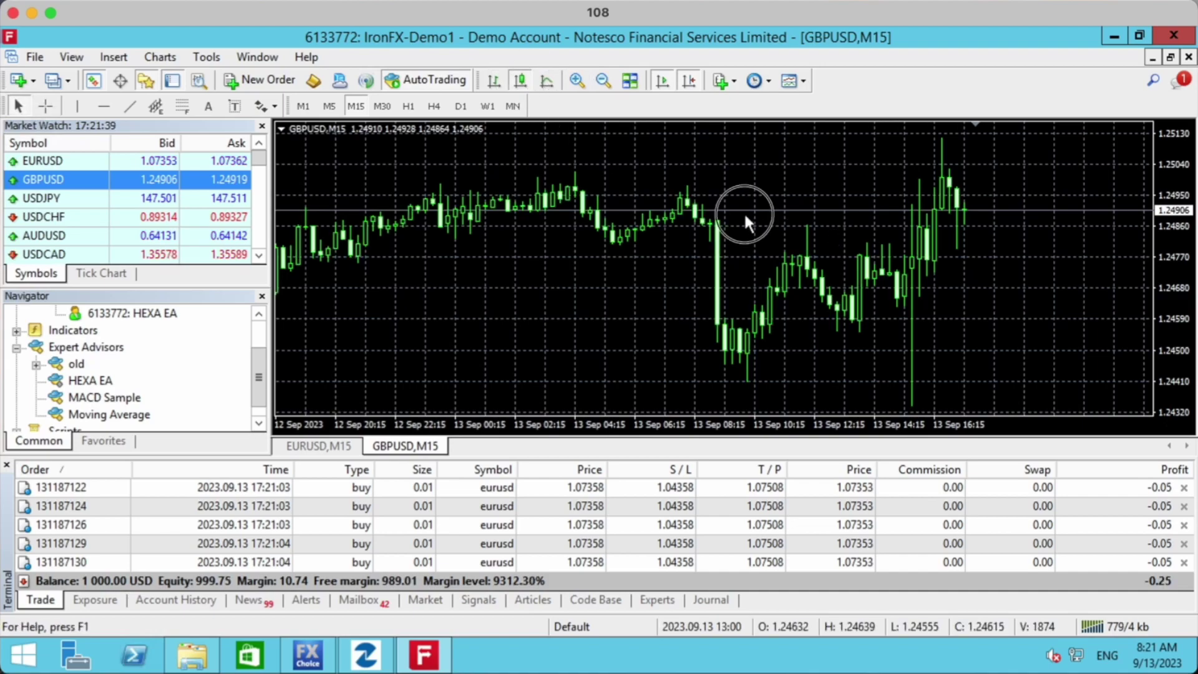
drag(91, 381, 585, 296)
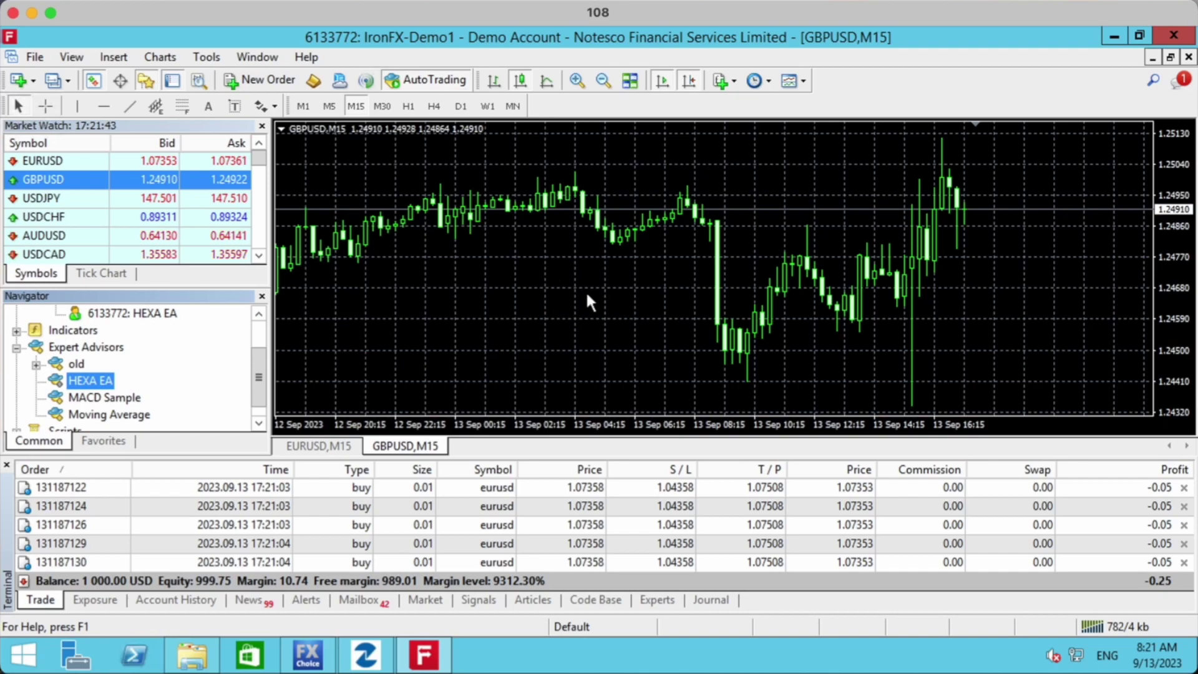
click(473, 231)
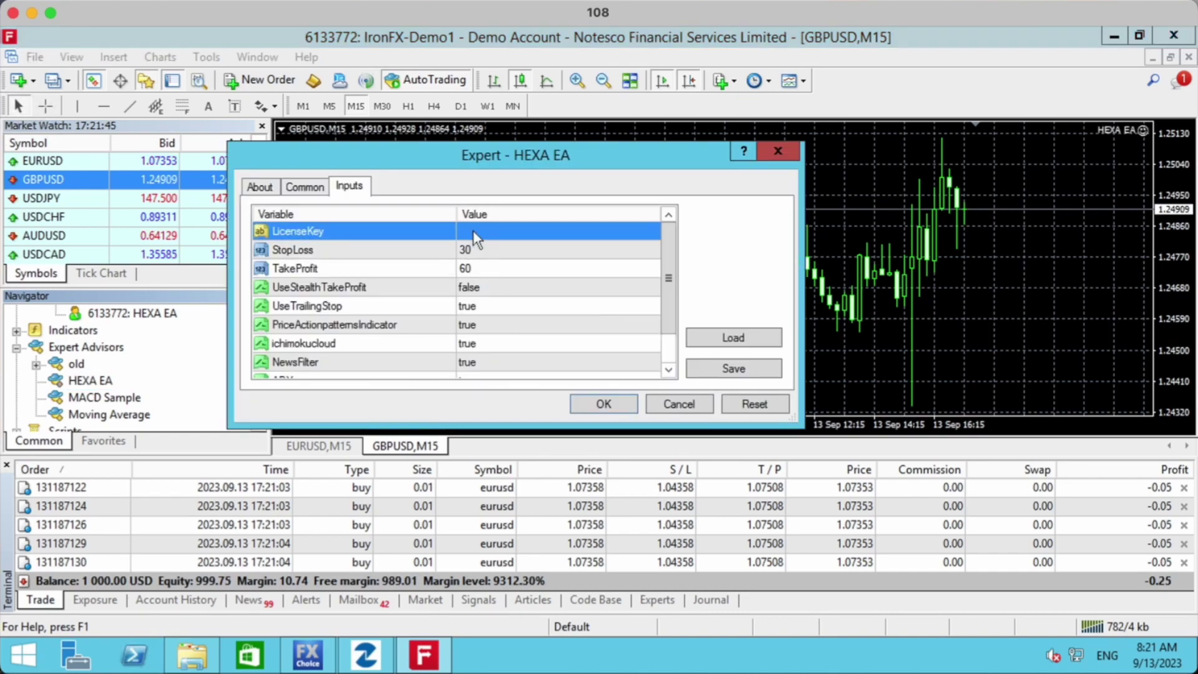
click(472, 230)
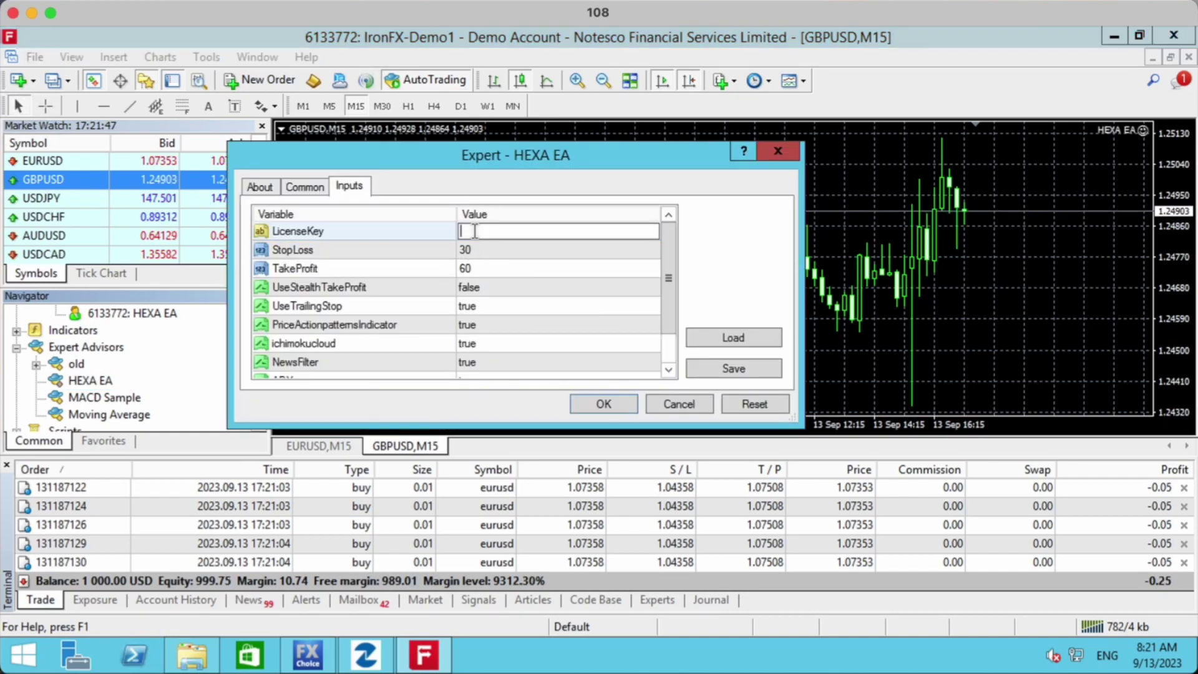
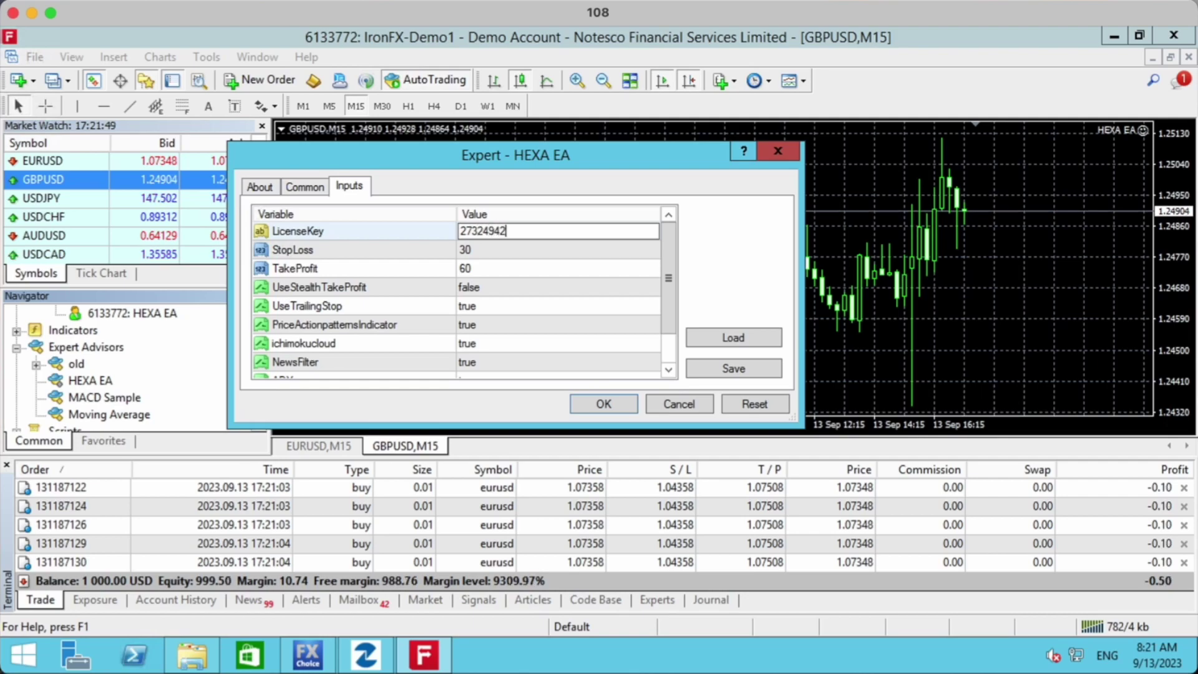
click(452, 295)
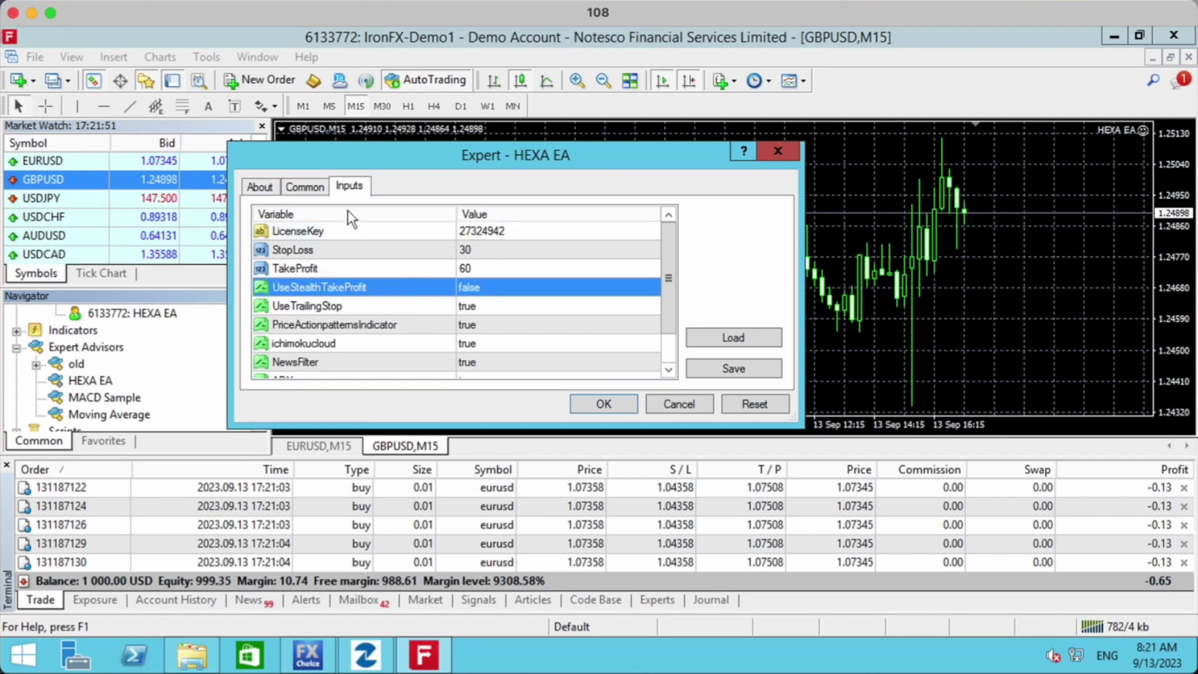
click(304, 187)
click(537, 235)
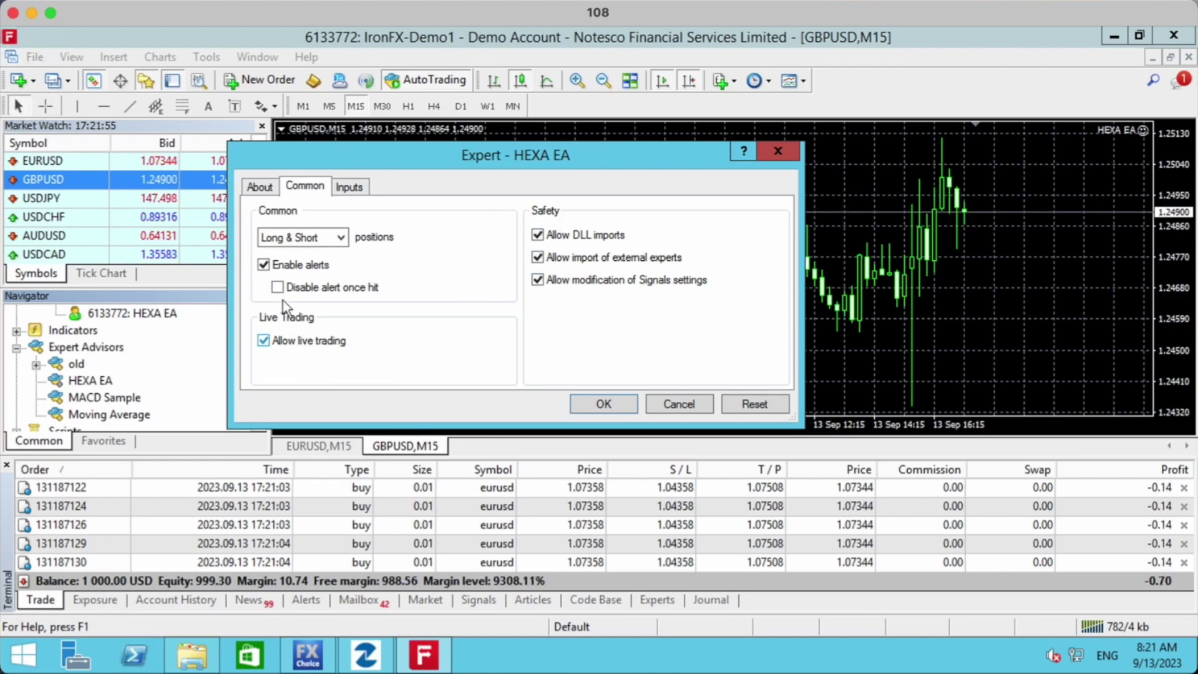
click(351, 188)
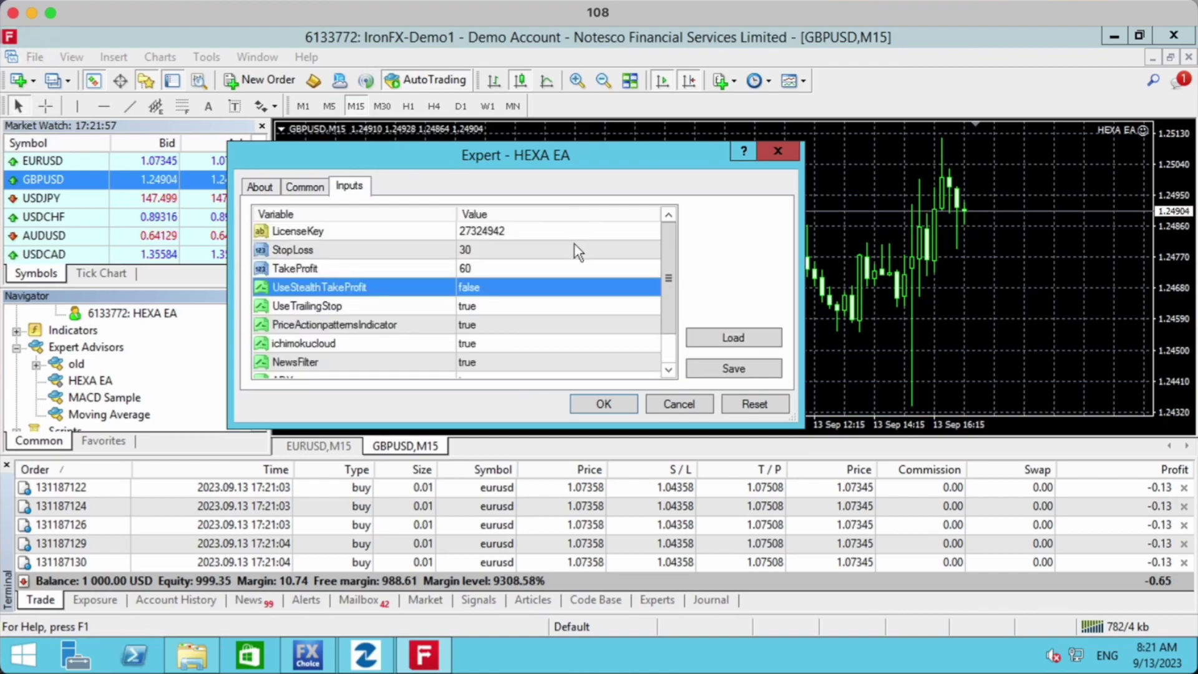
click(602, 401)
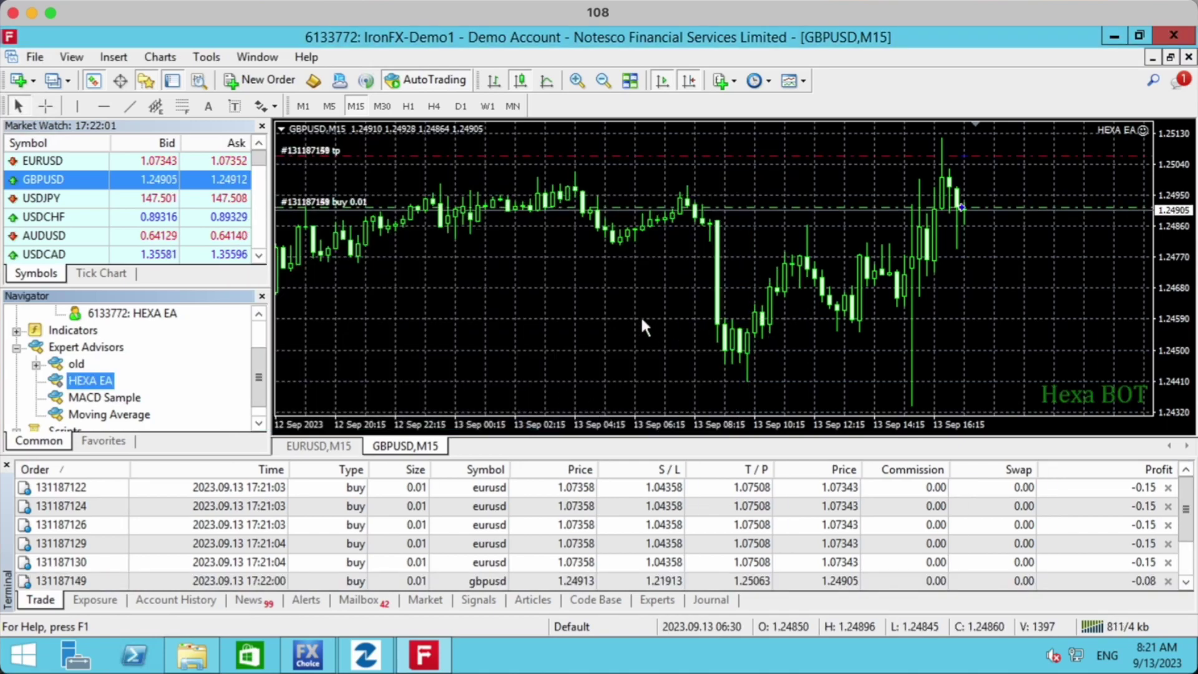
click(1185, 582)
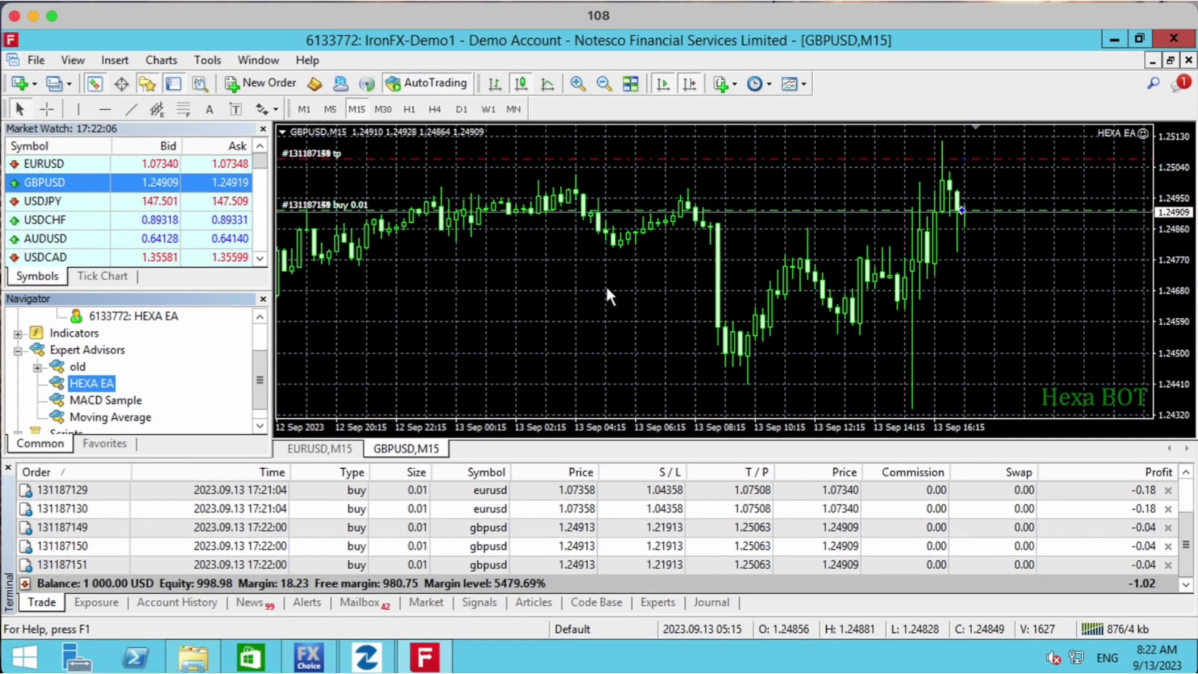
click(880, 397)
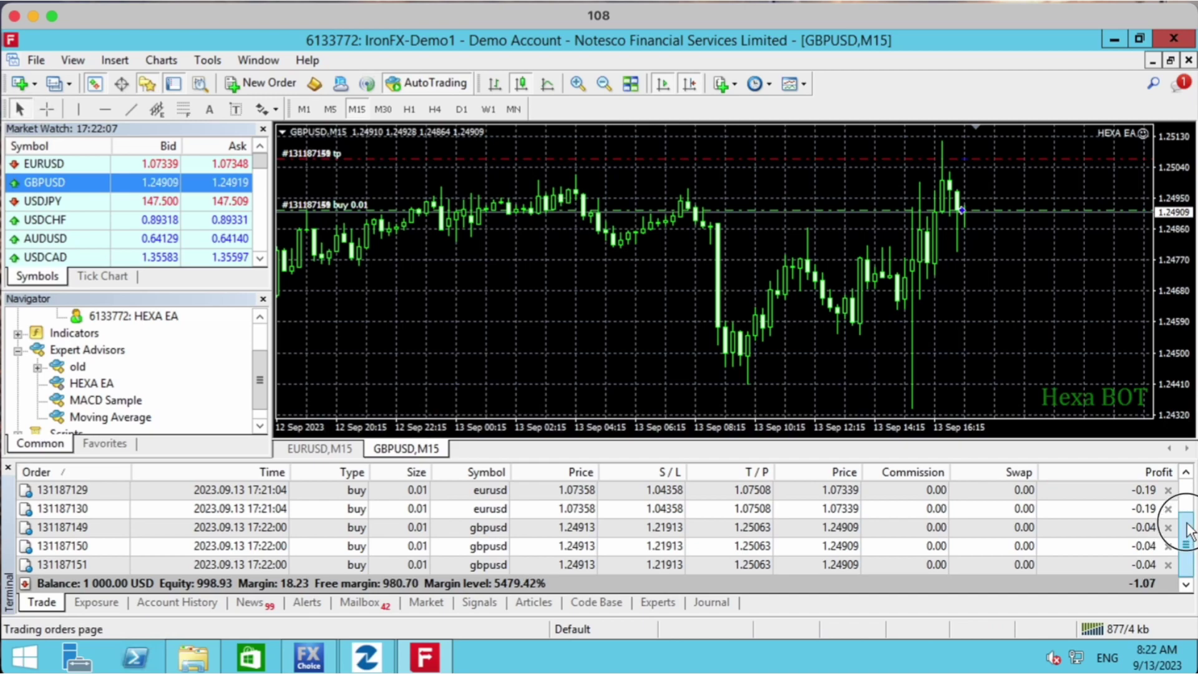
click(1186, 473)
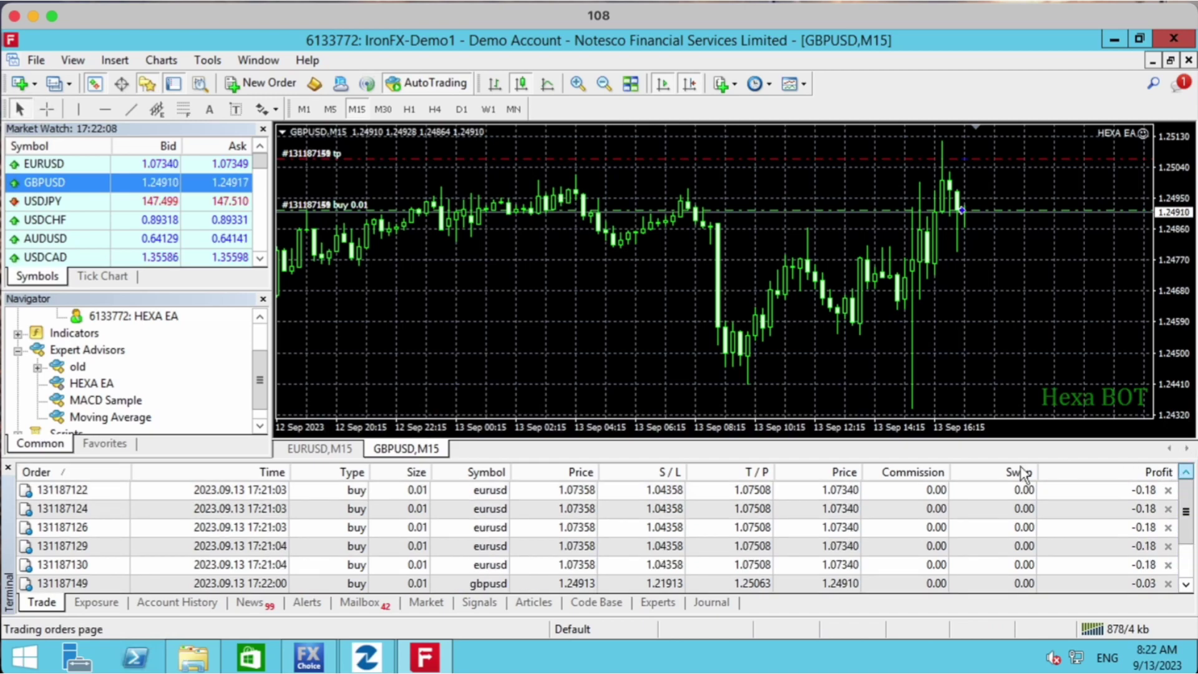
click(472, 507)
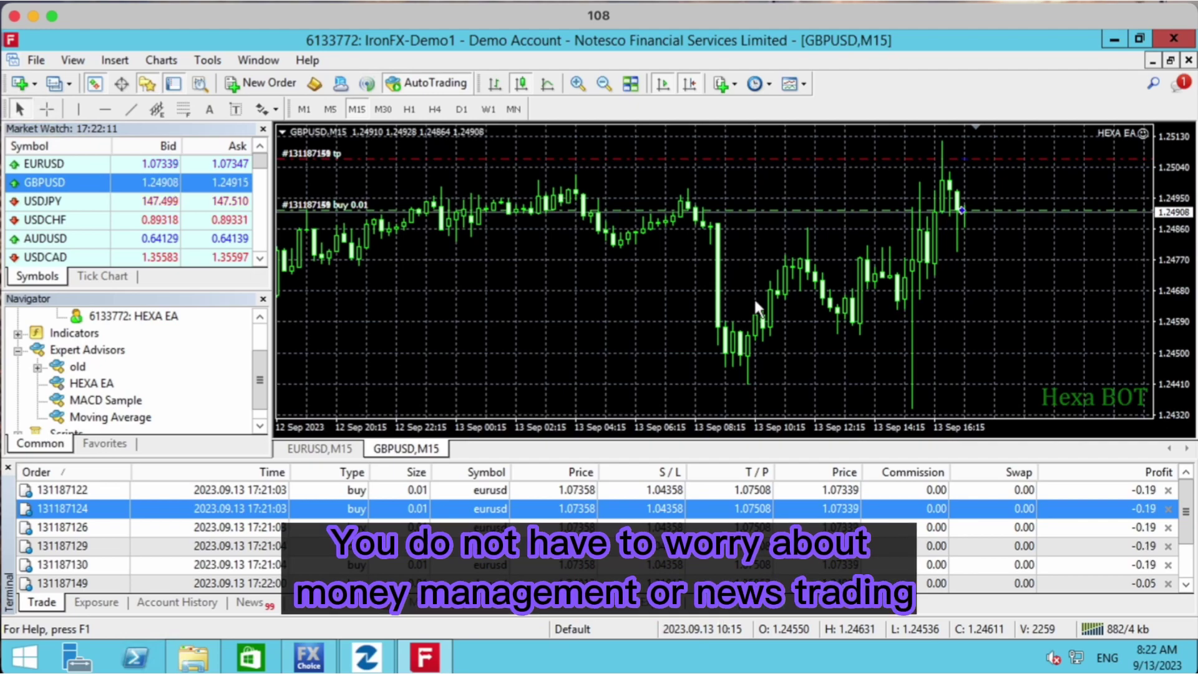
click(599, 294)
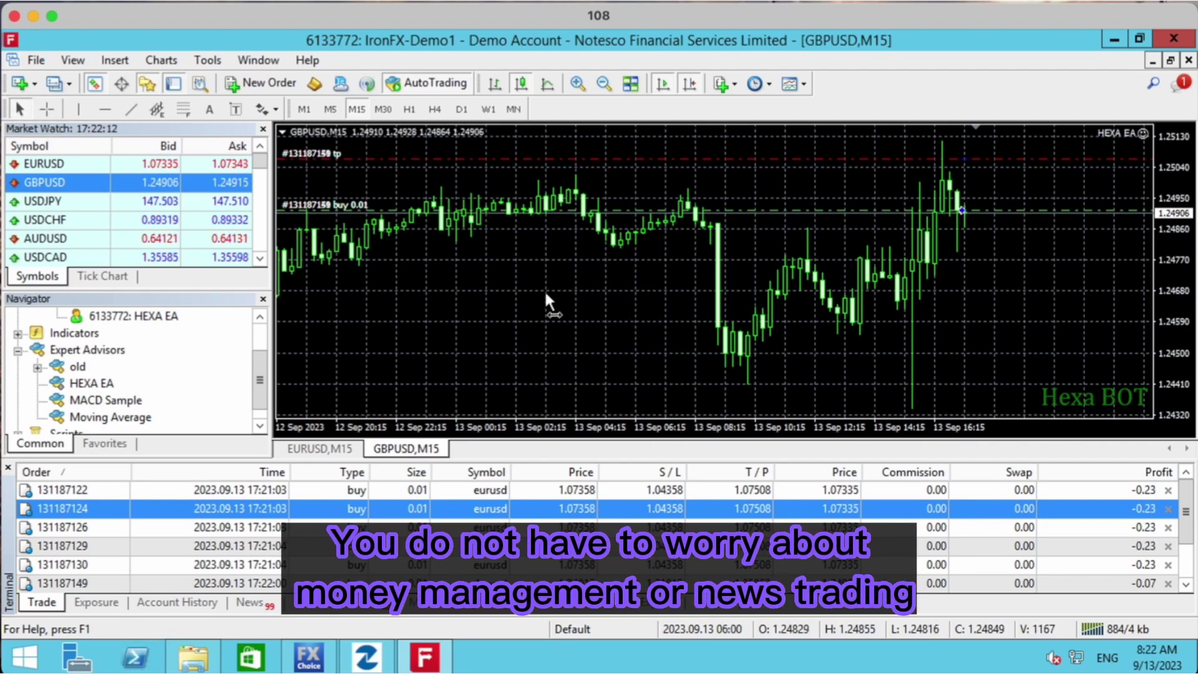
key(Left)
key(Right)
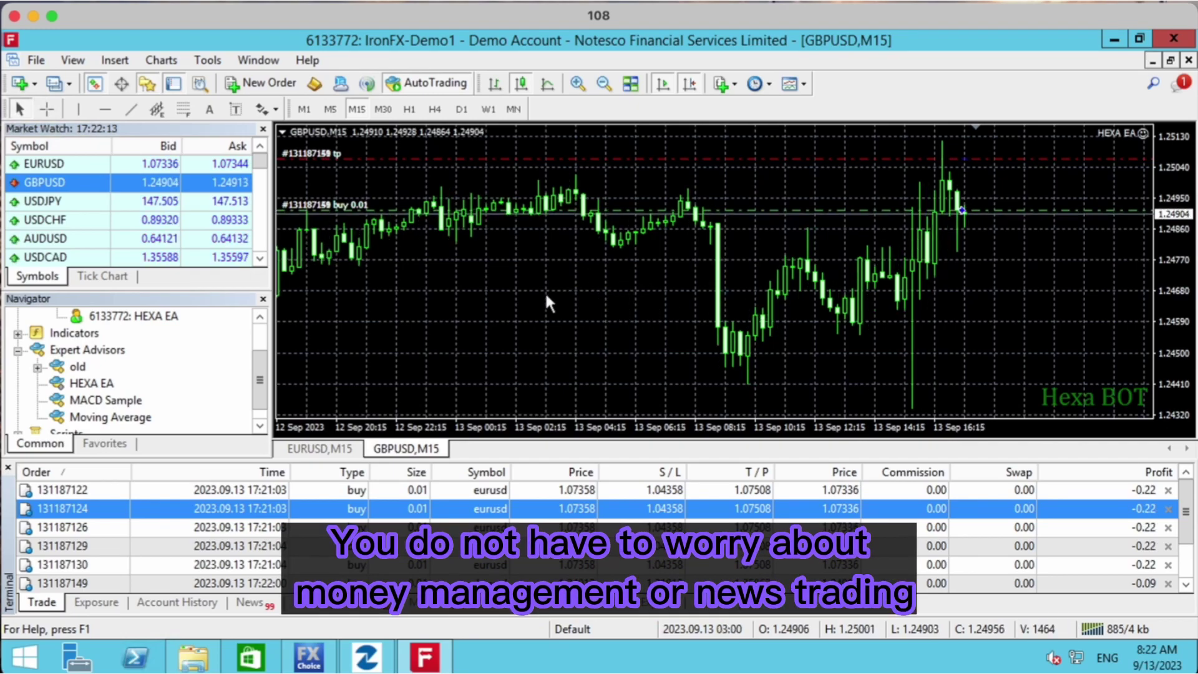